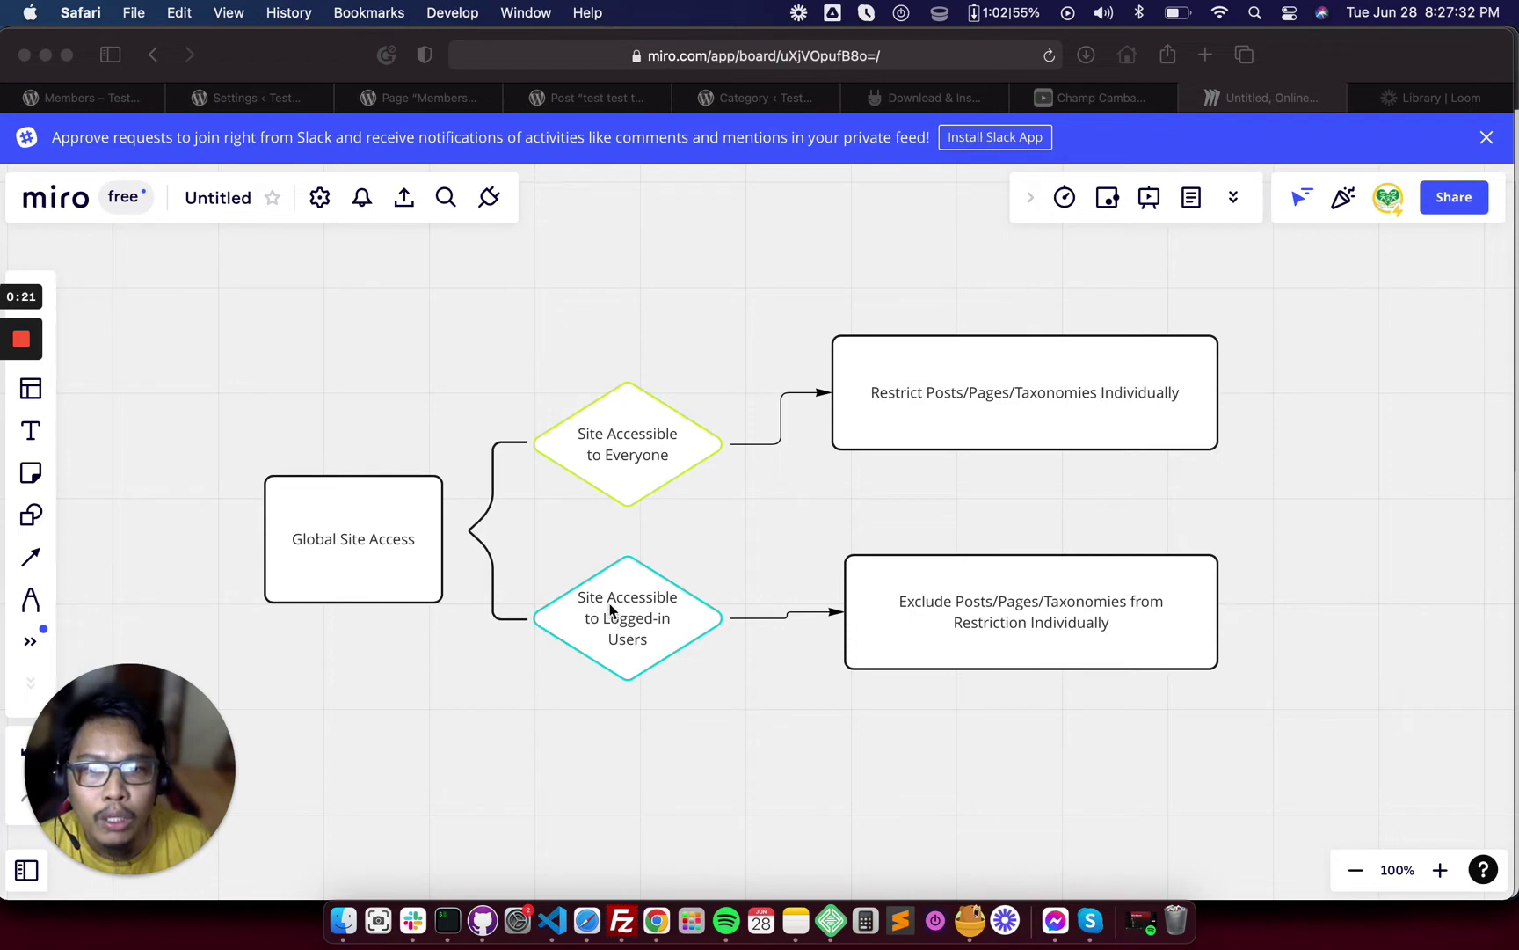
Set Ultimate Member's Global Site Access to 'Site accessible to Everyone' and save the settings
scroll(634, 611, left, 1)
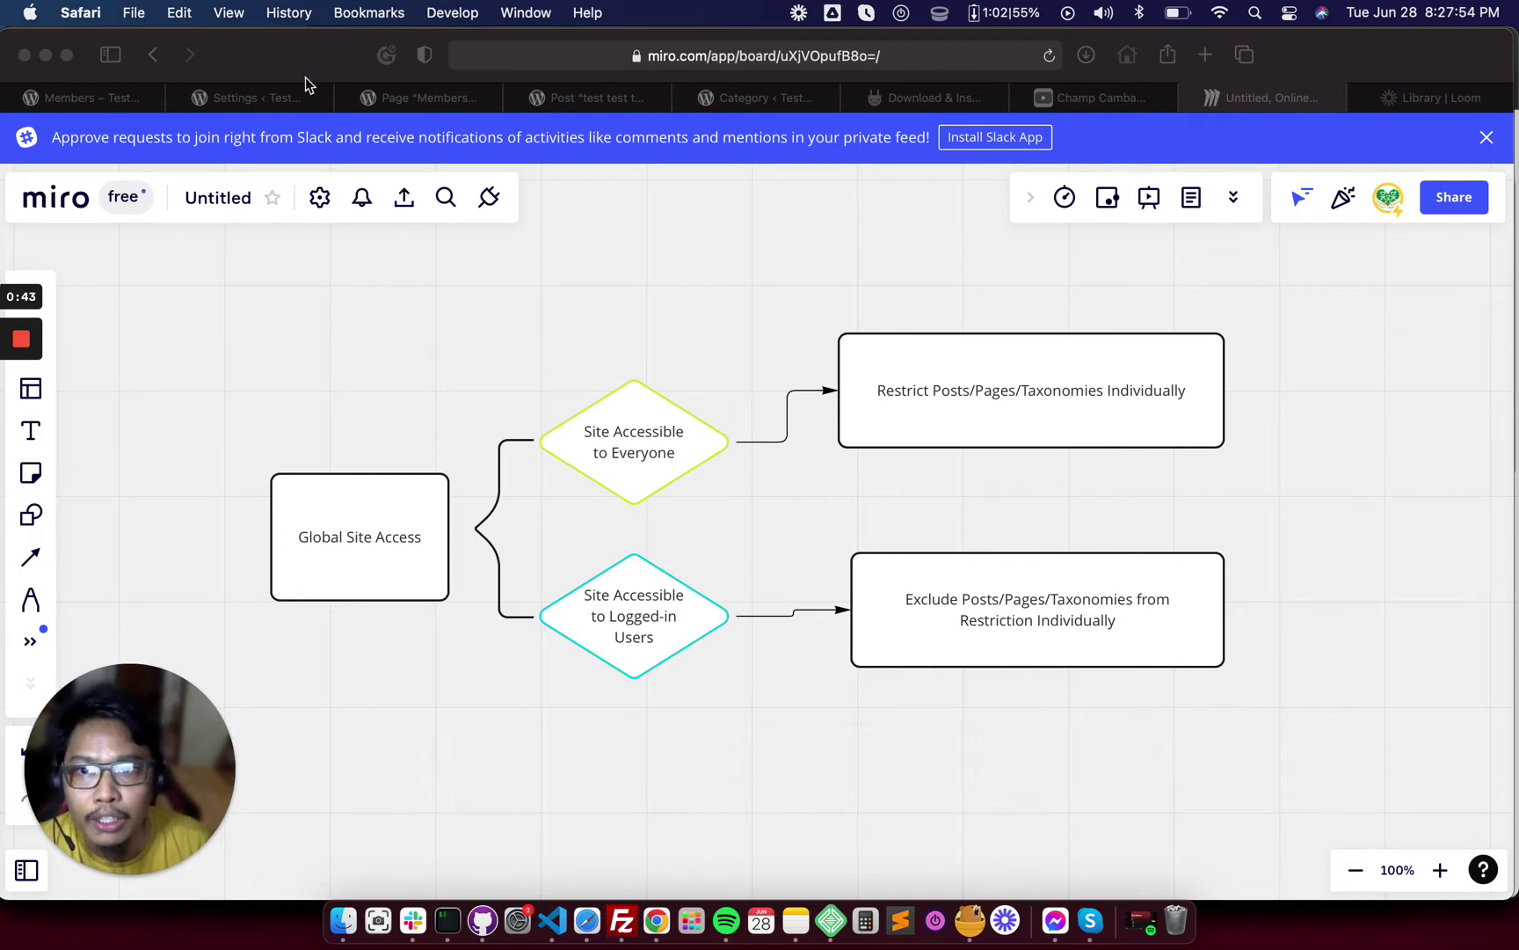
click(284, 95)
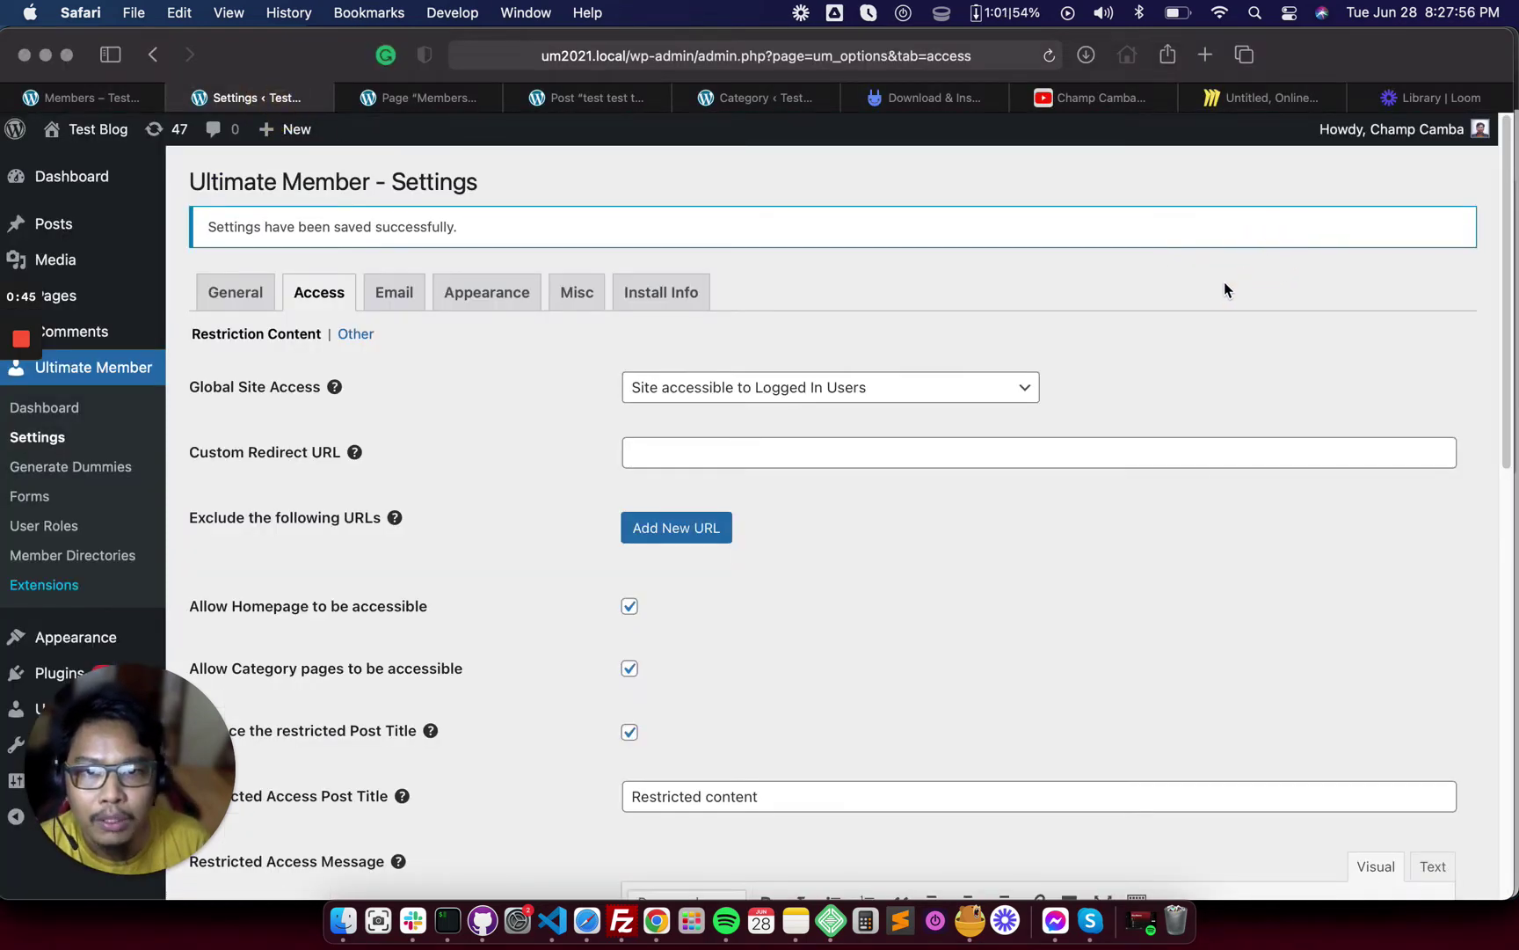
click(987, 396)
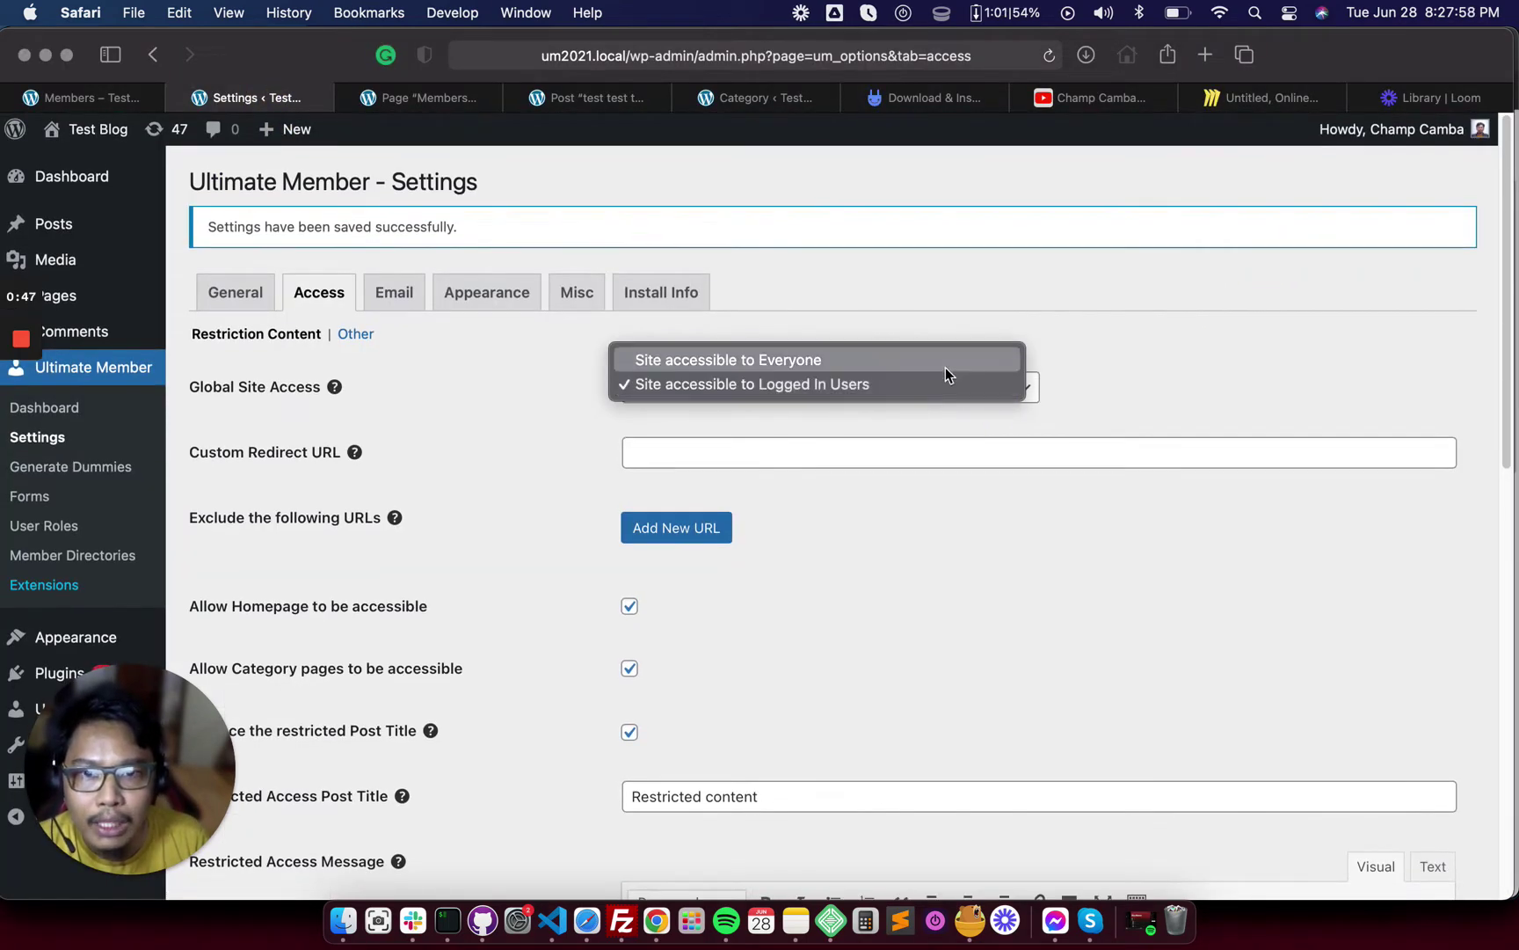
click(945, 364)
scroll(1245, 359, down, 10)
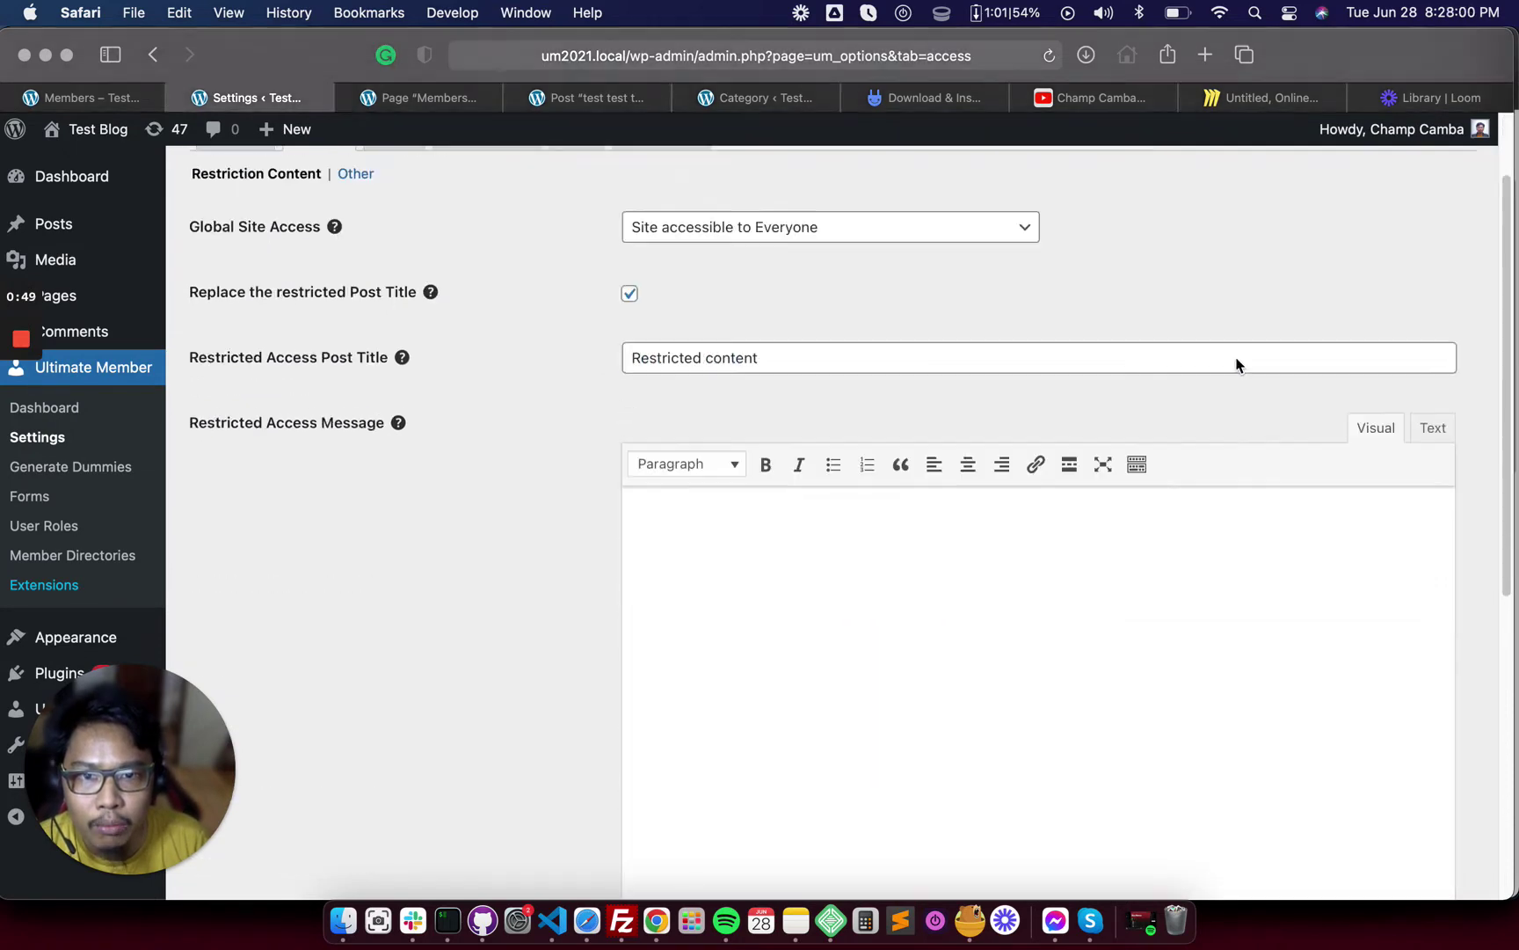
click(299, 785)
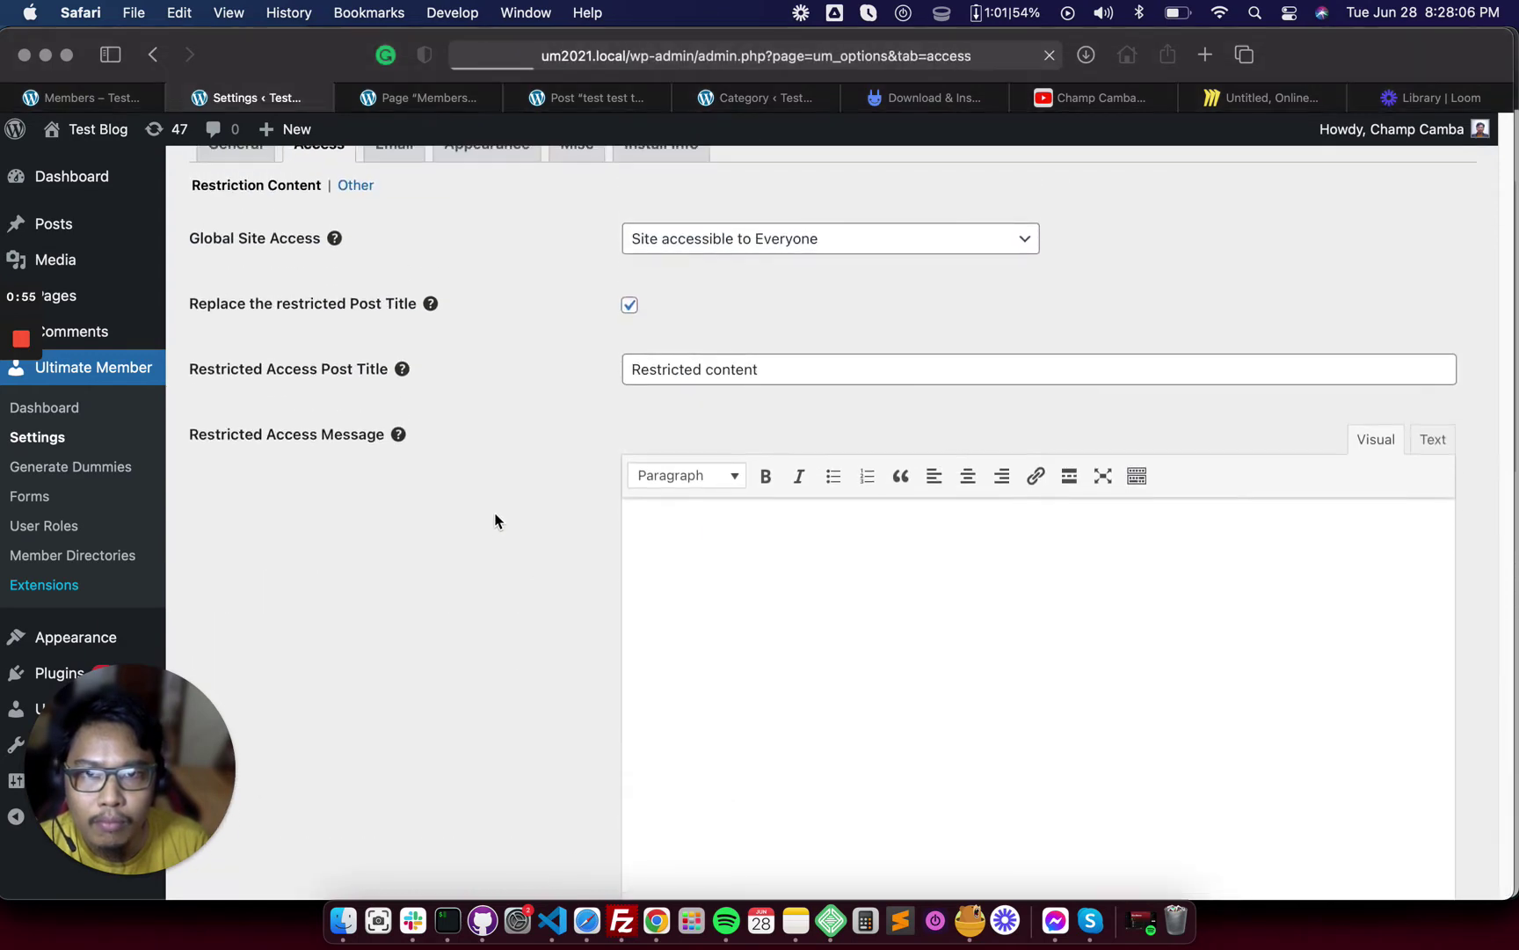
click(656, 920)
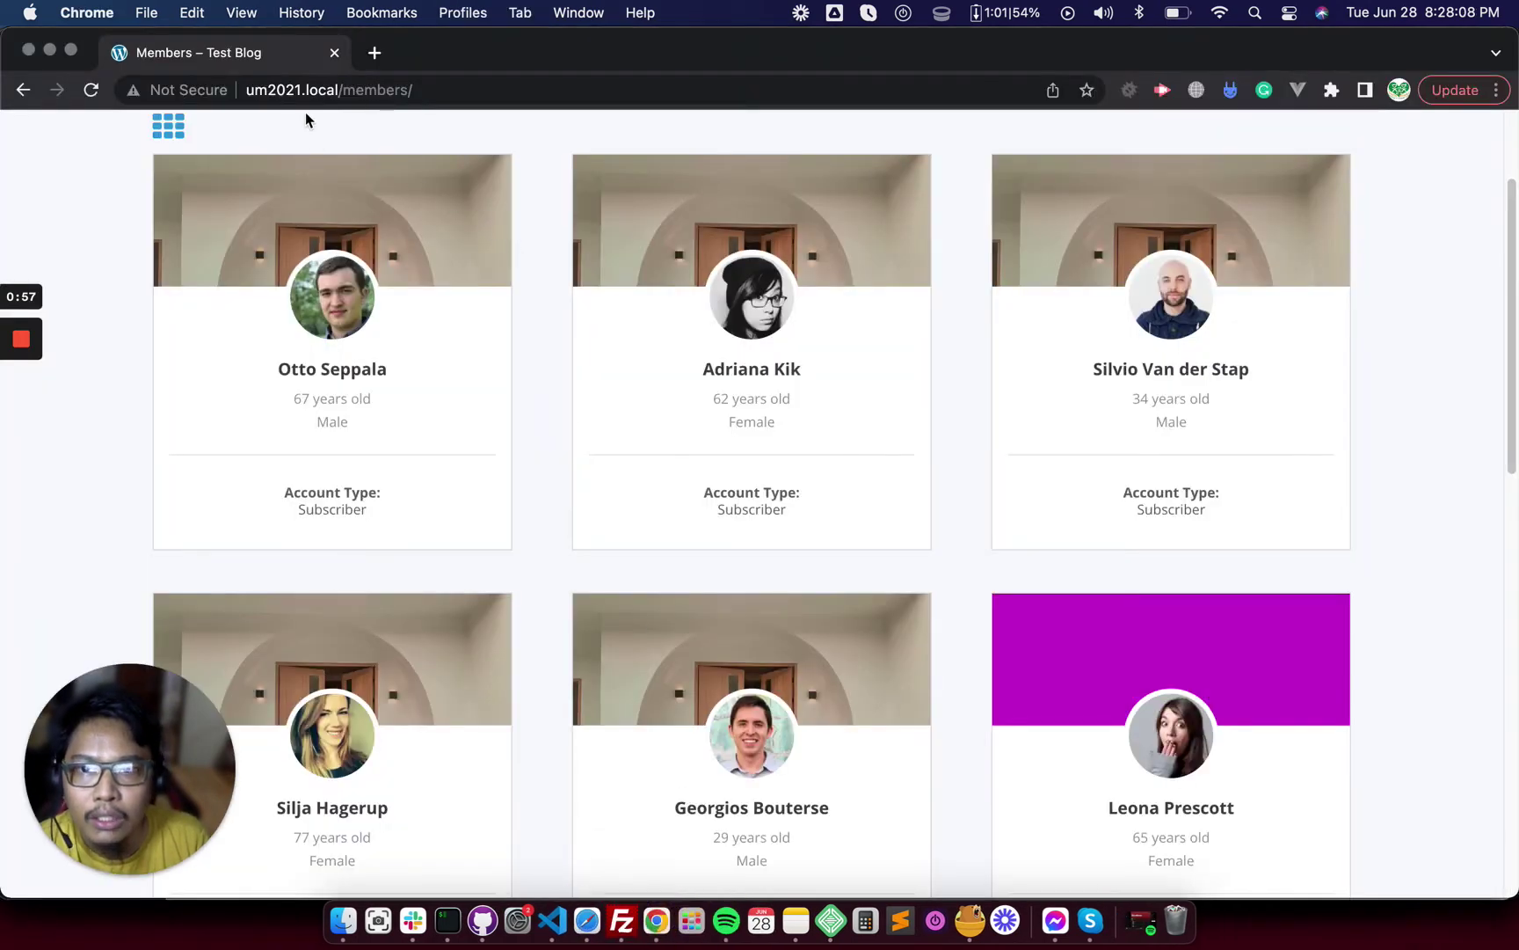
Reload um2021.local/members in Chrome and scroll through the member profile cards
click(321, 88)
key(Return)
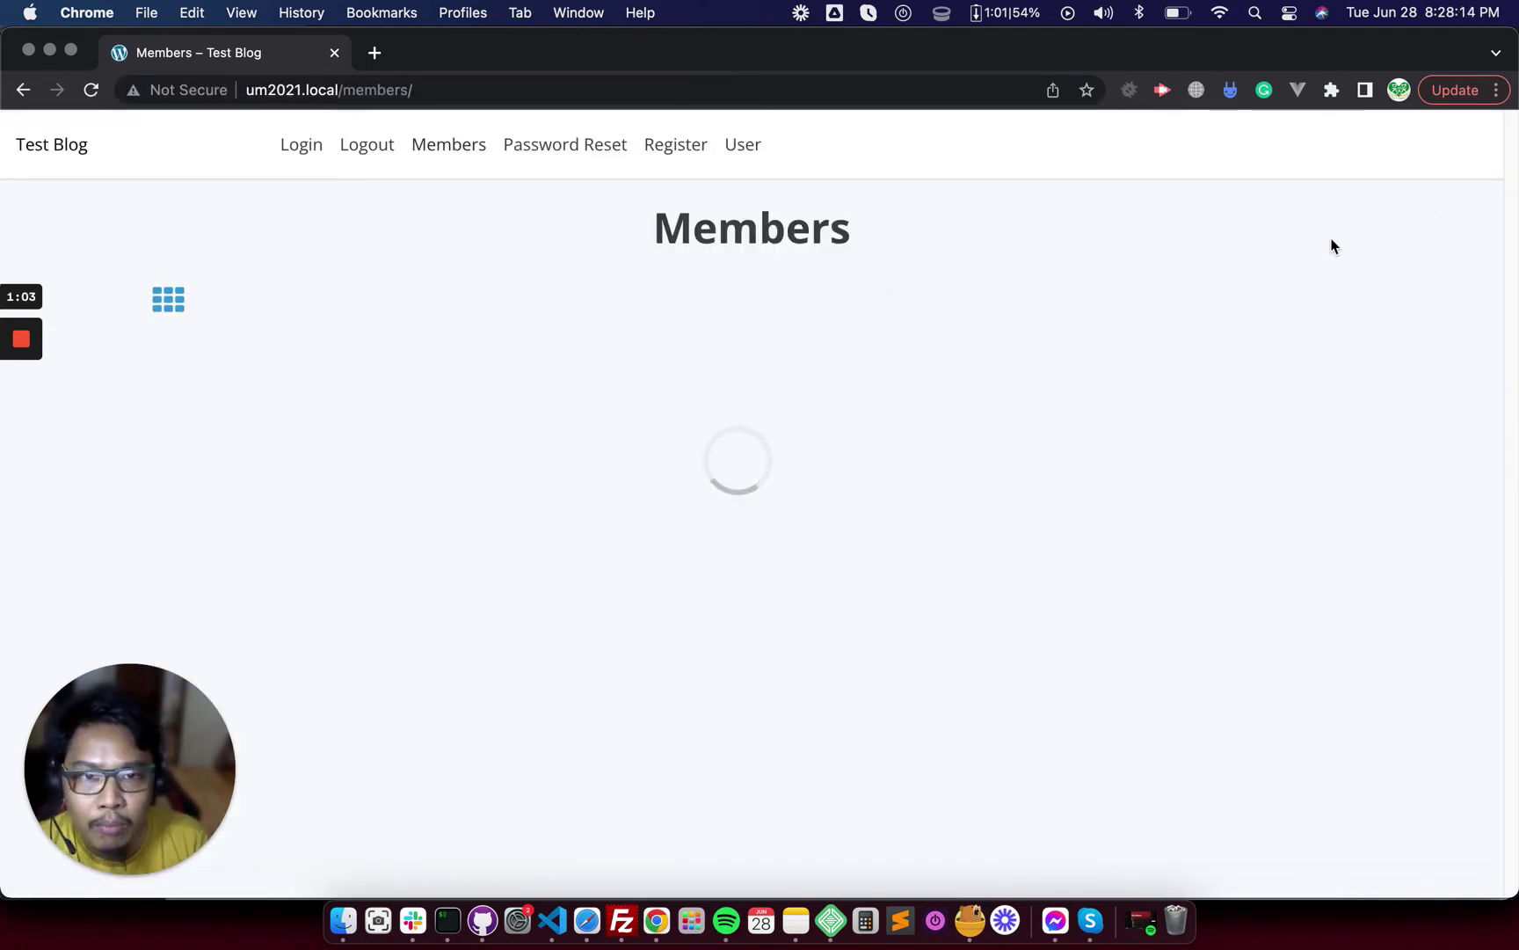
scroll(1298, 227, down, 3)
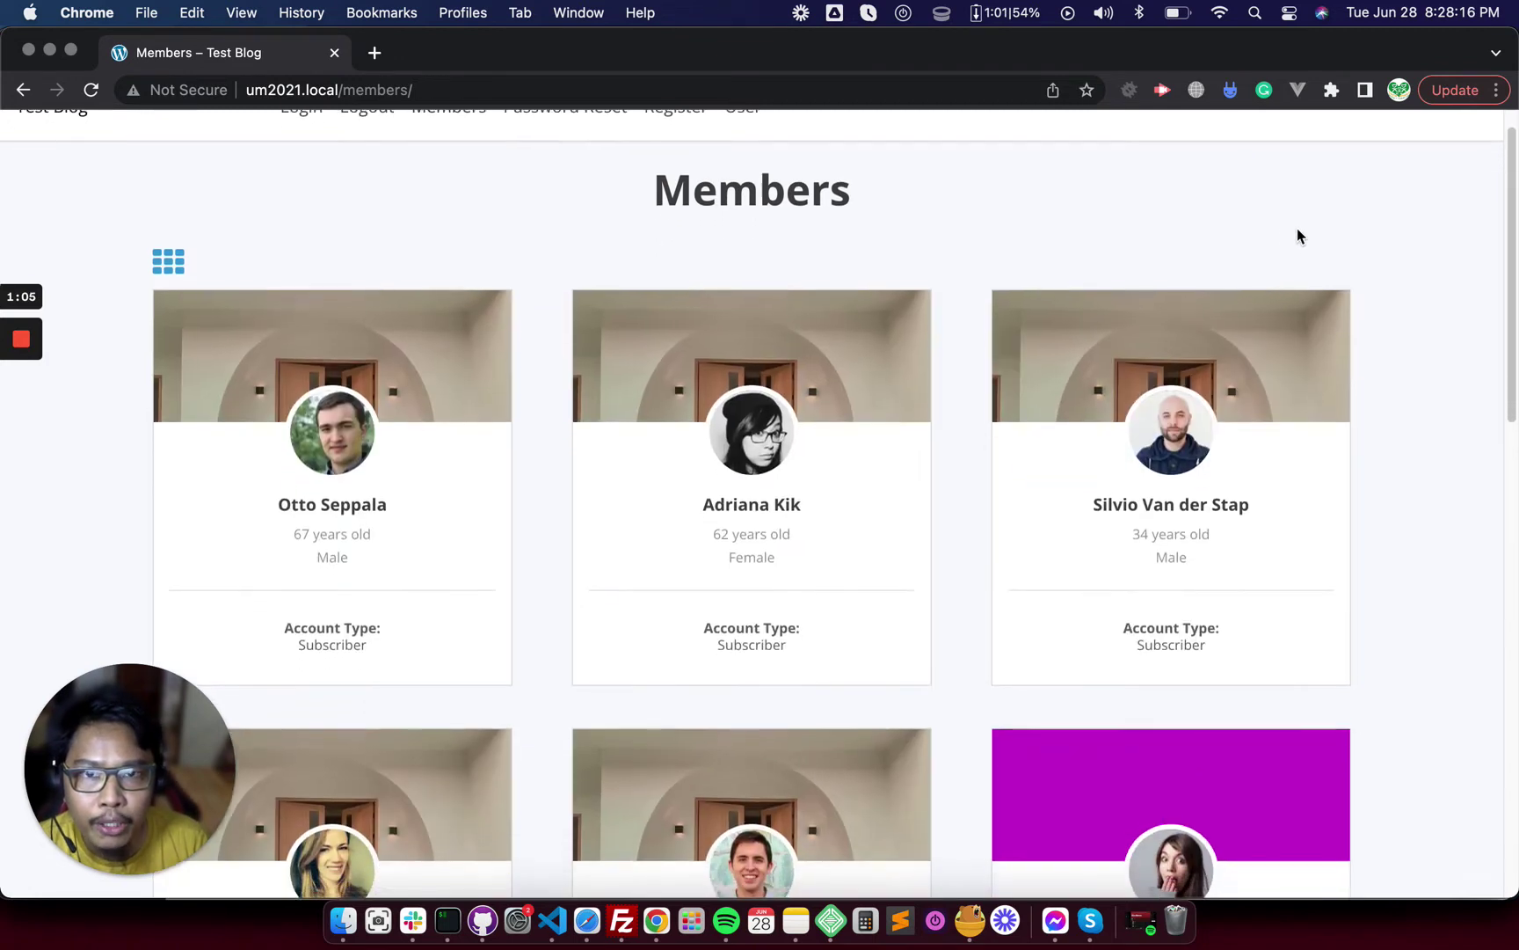
scroll(1401, 227, up, 5)
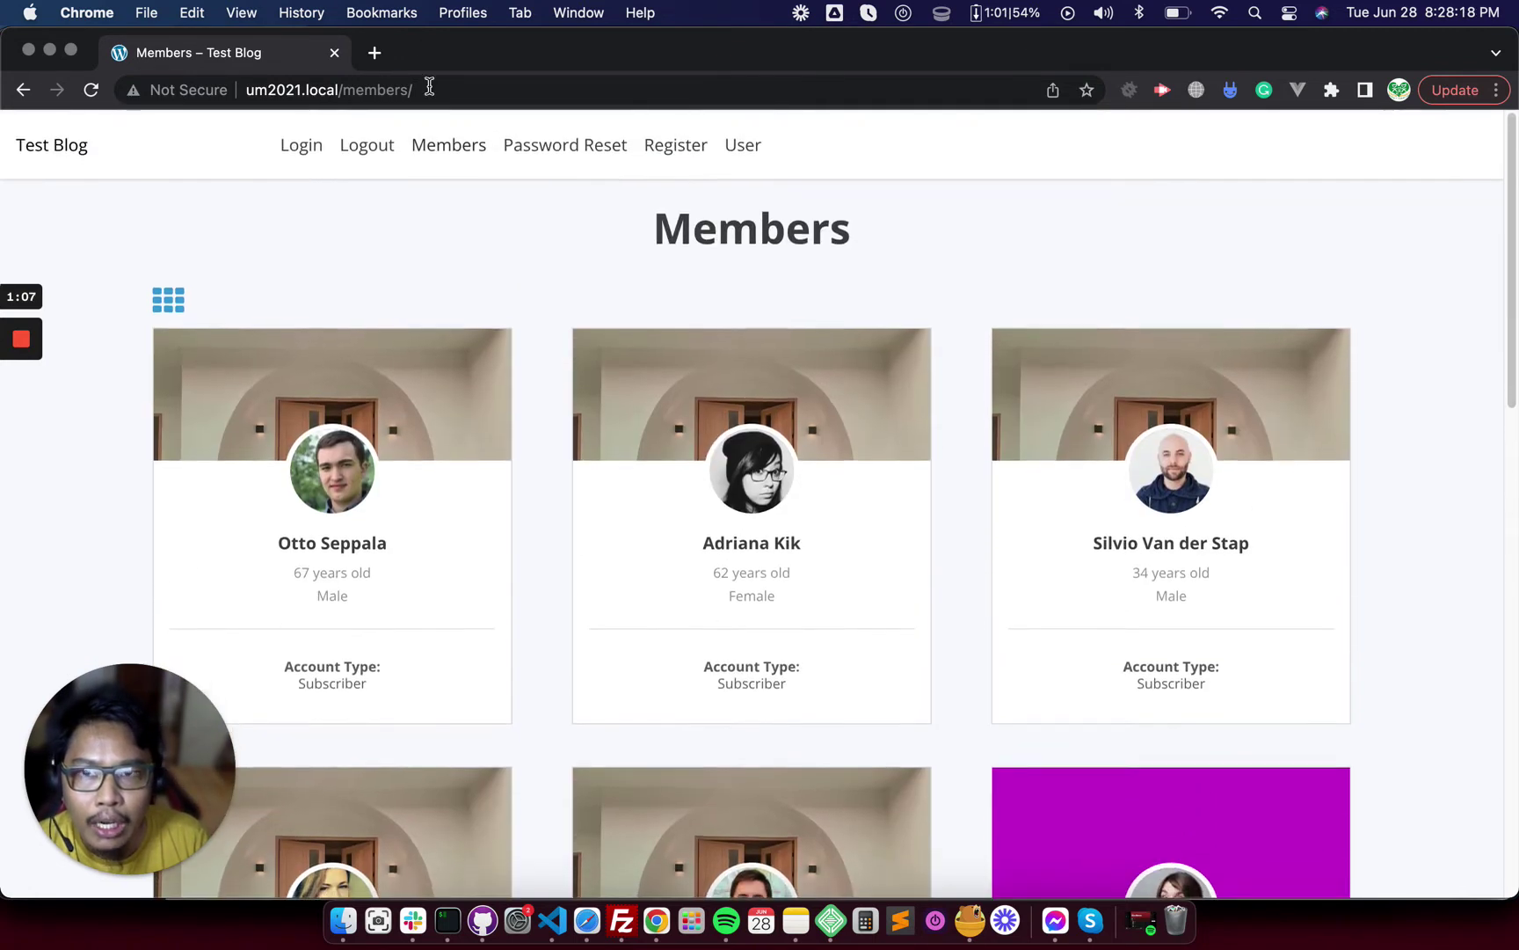
click(434, 88)
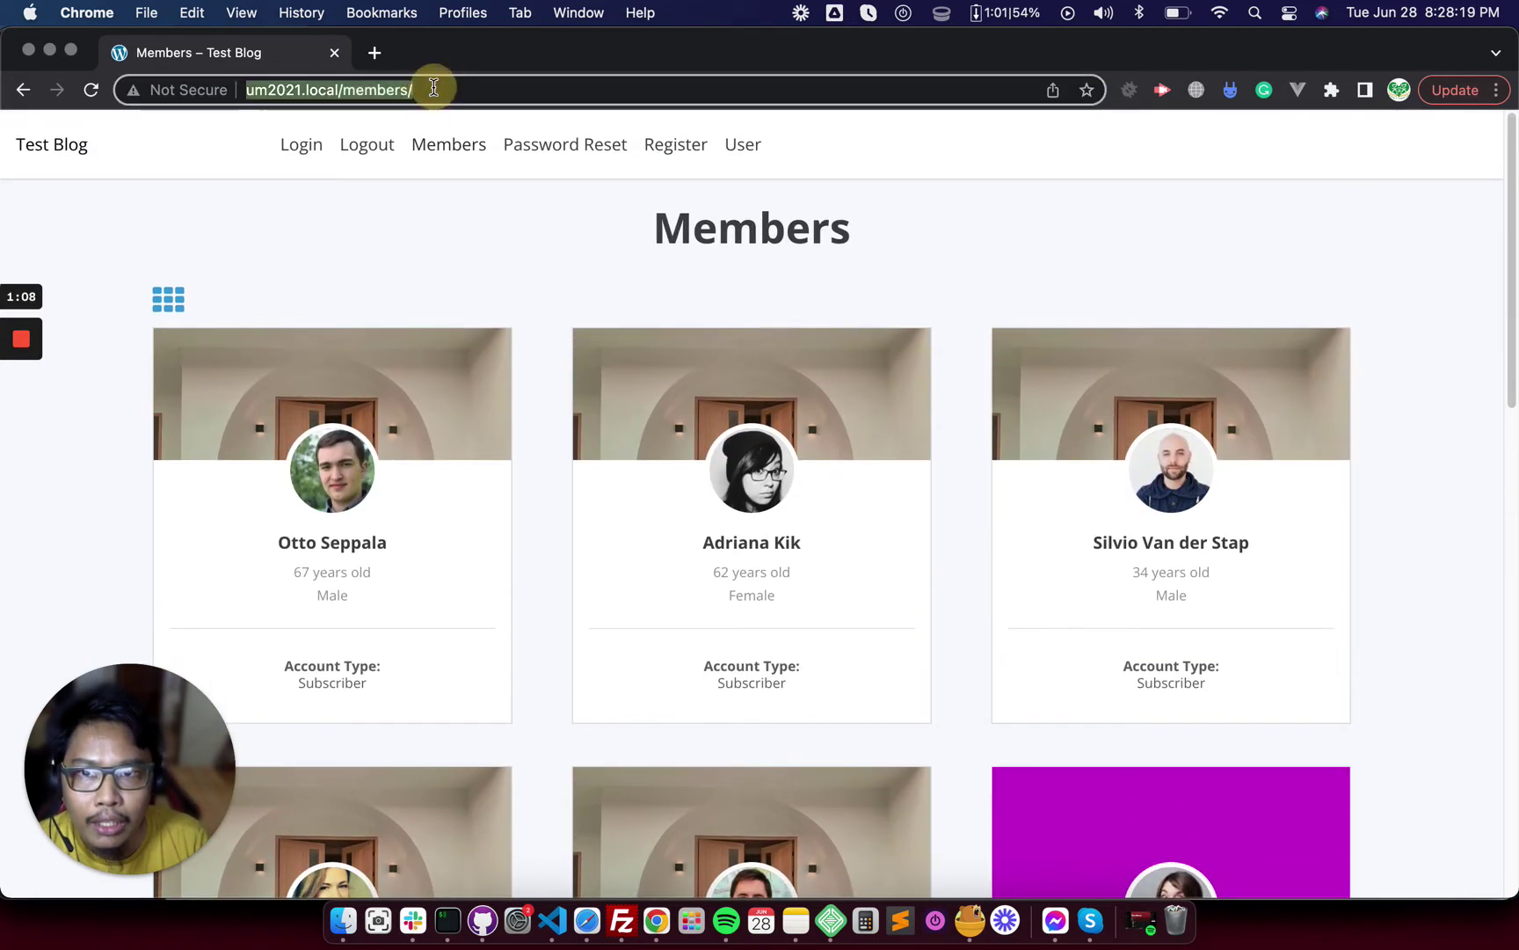
click(587, 920)
Restrict the Members page to 'Logged in users' in Content Restriction and update the page
click(406, 95)
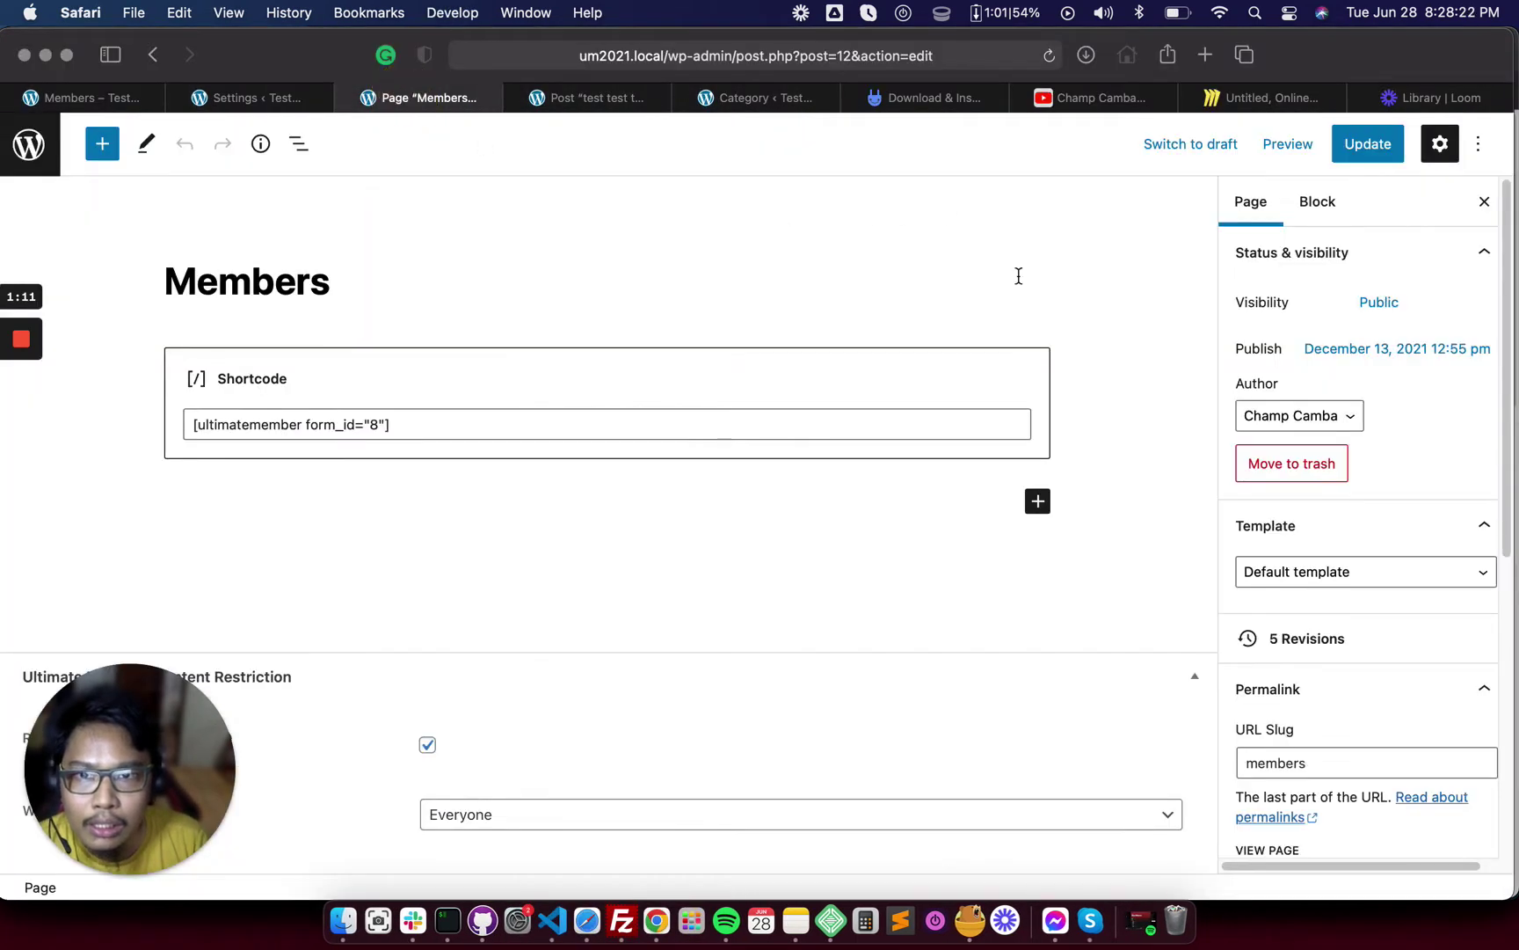
drag(201, 747, 1462, 610)
click(468, 700)
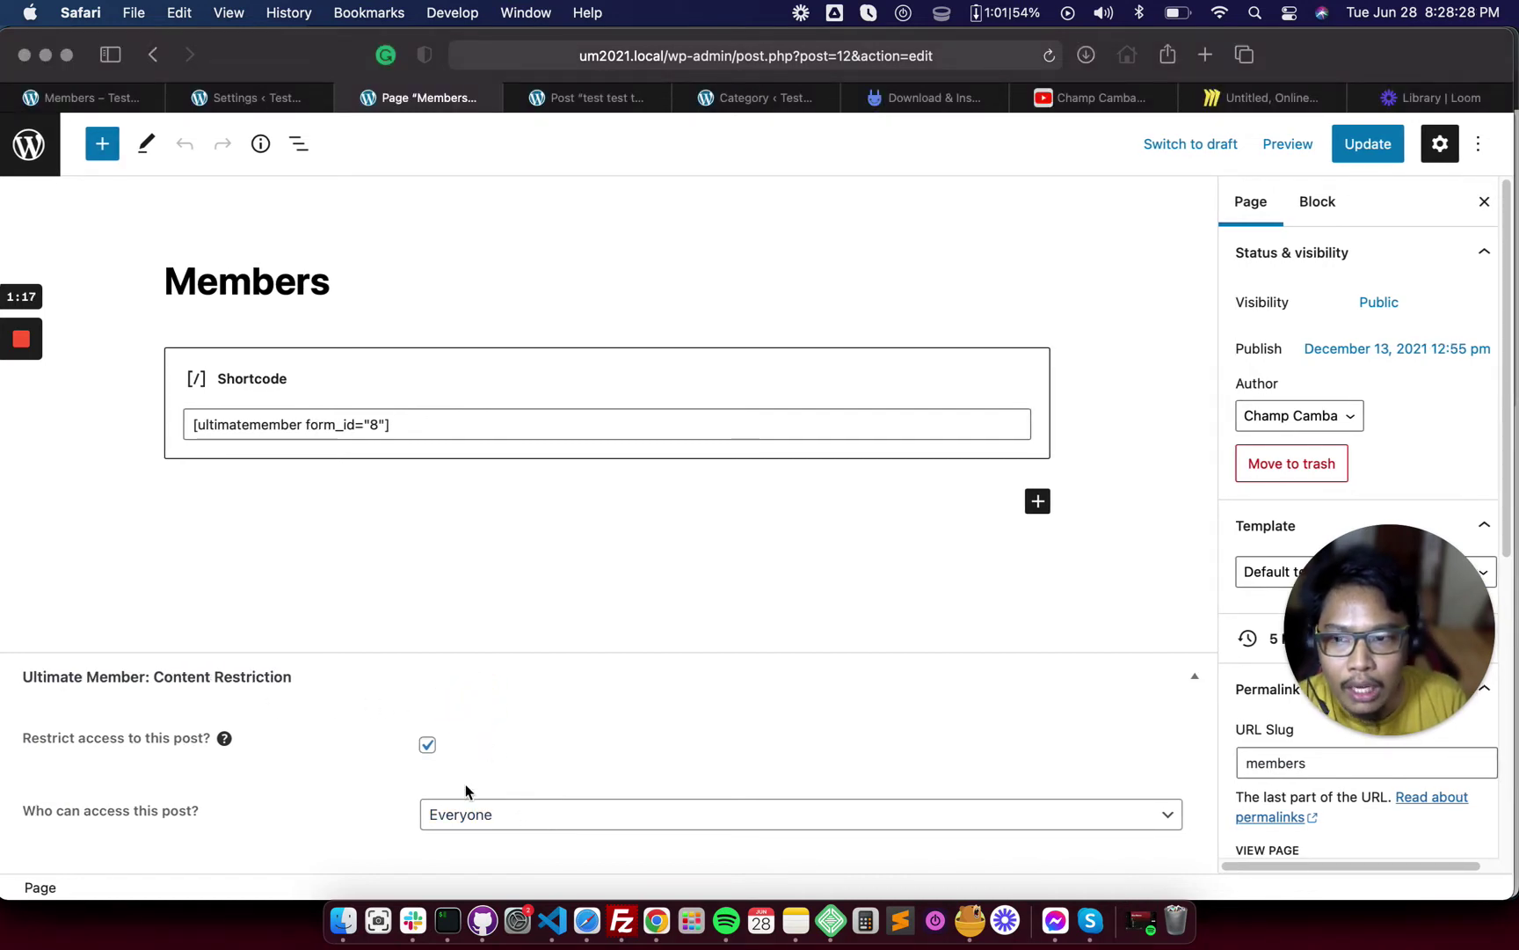
click(428, 745)
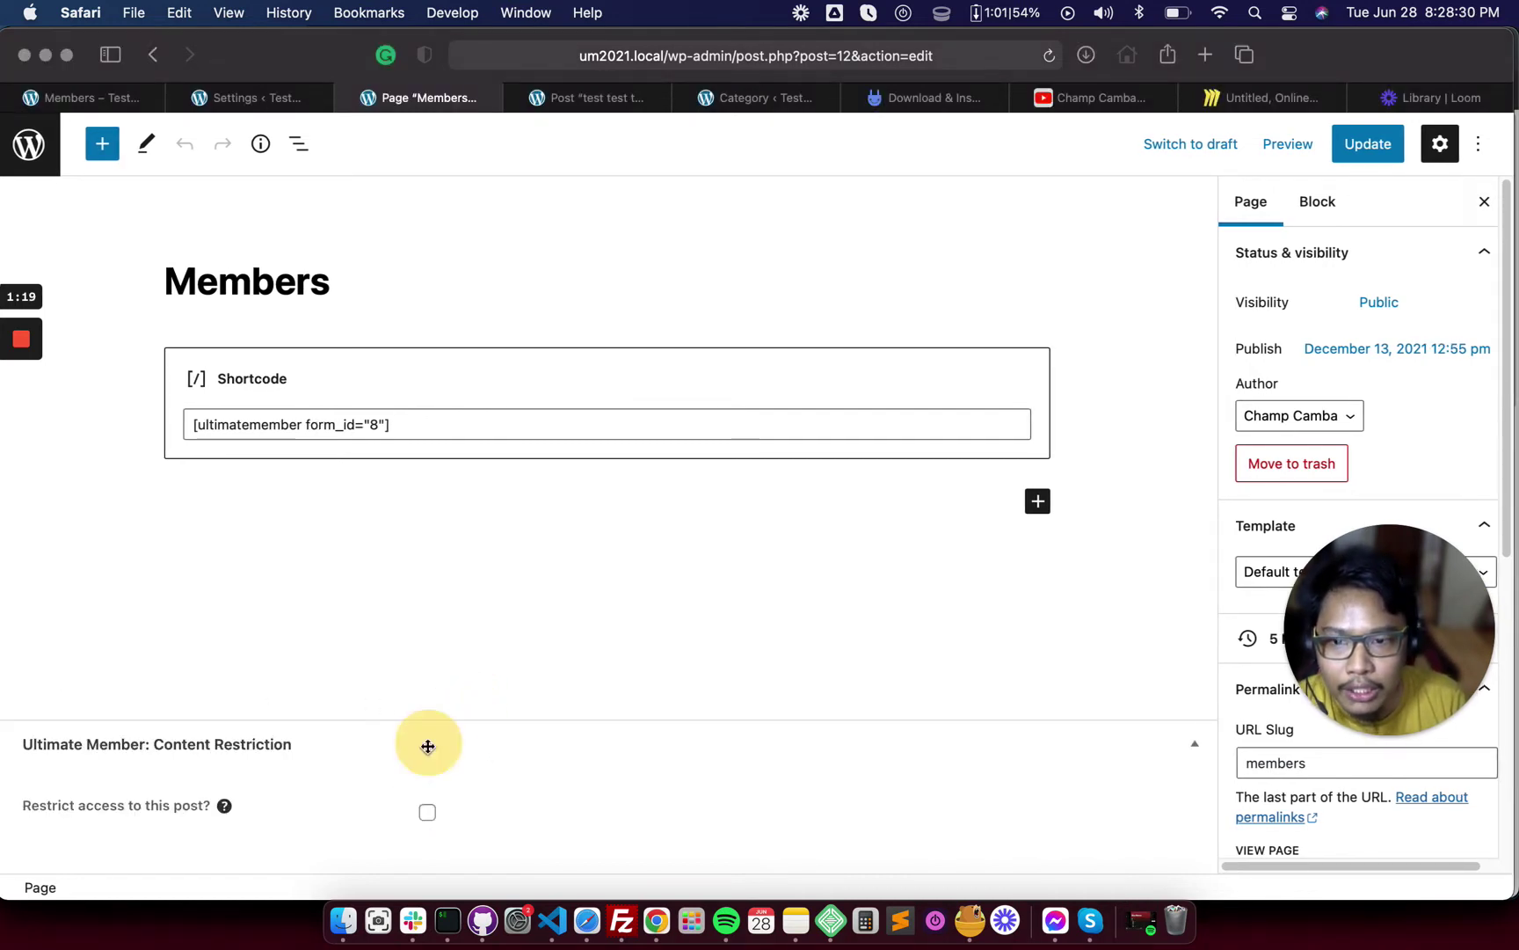
click(427, 811)
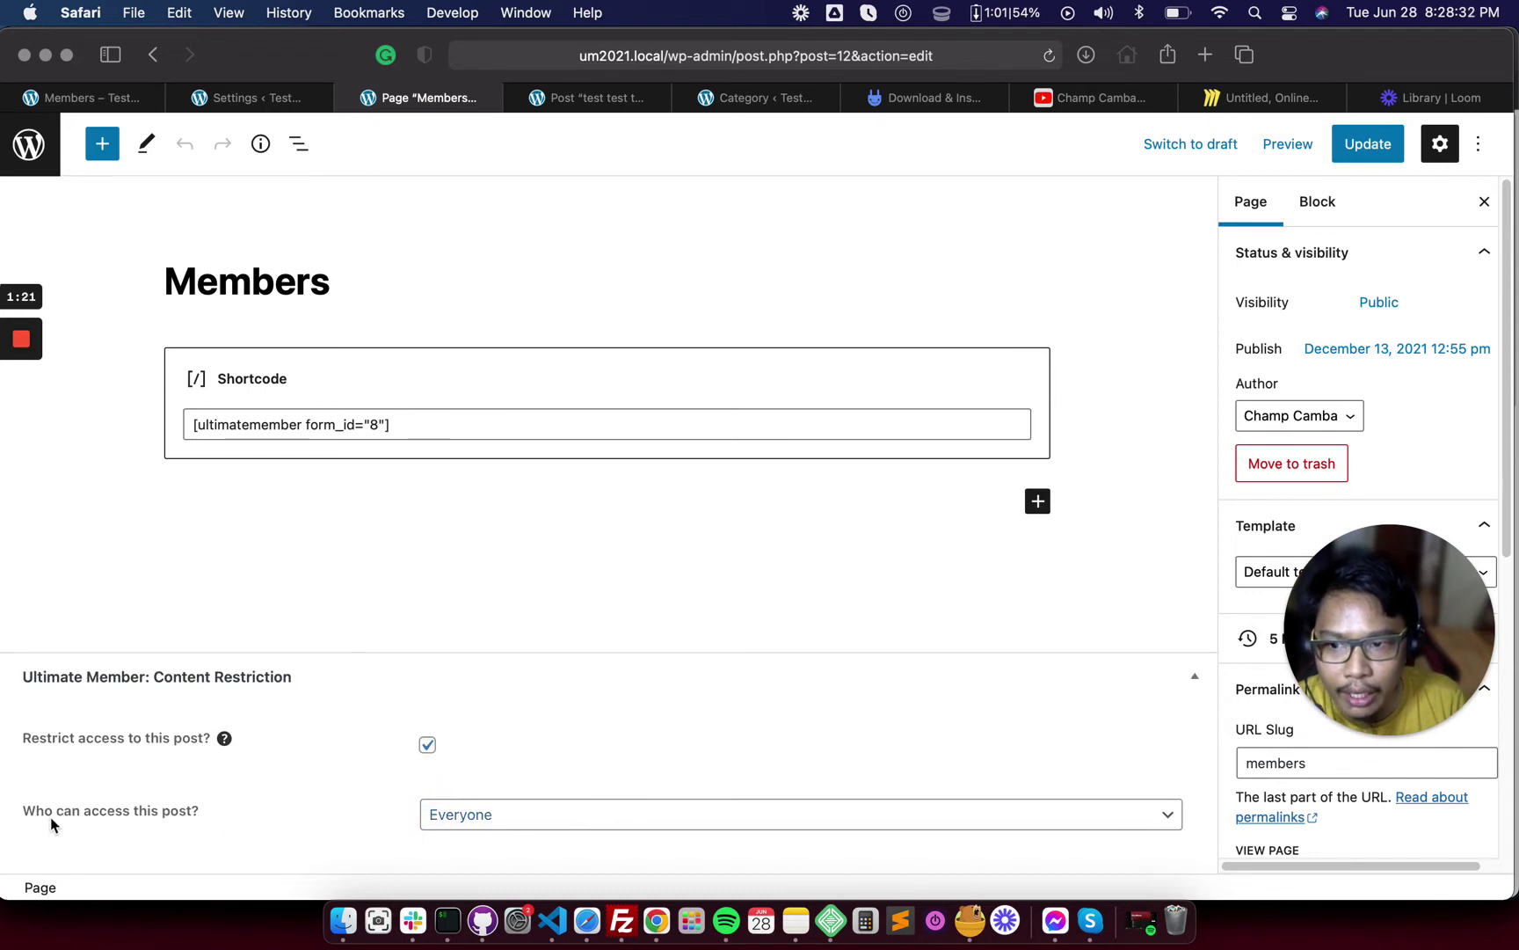
click(509, 816)
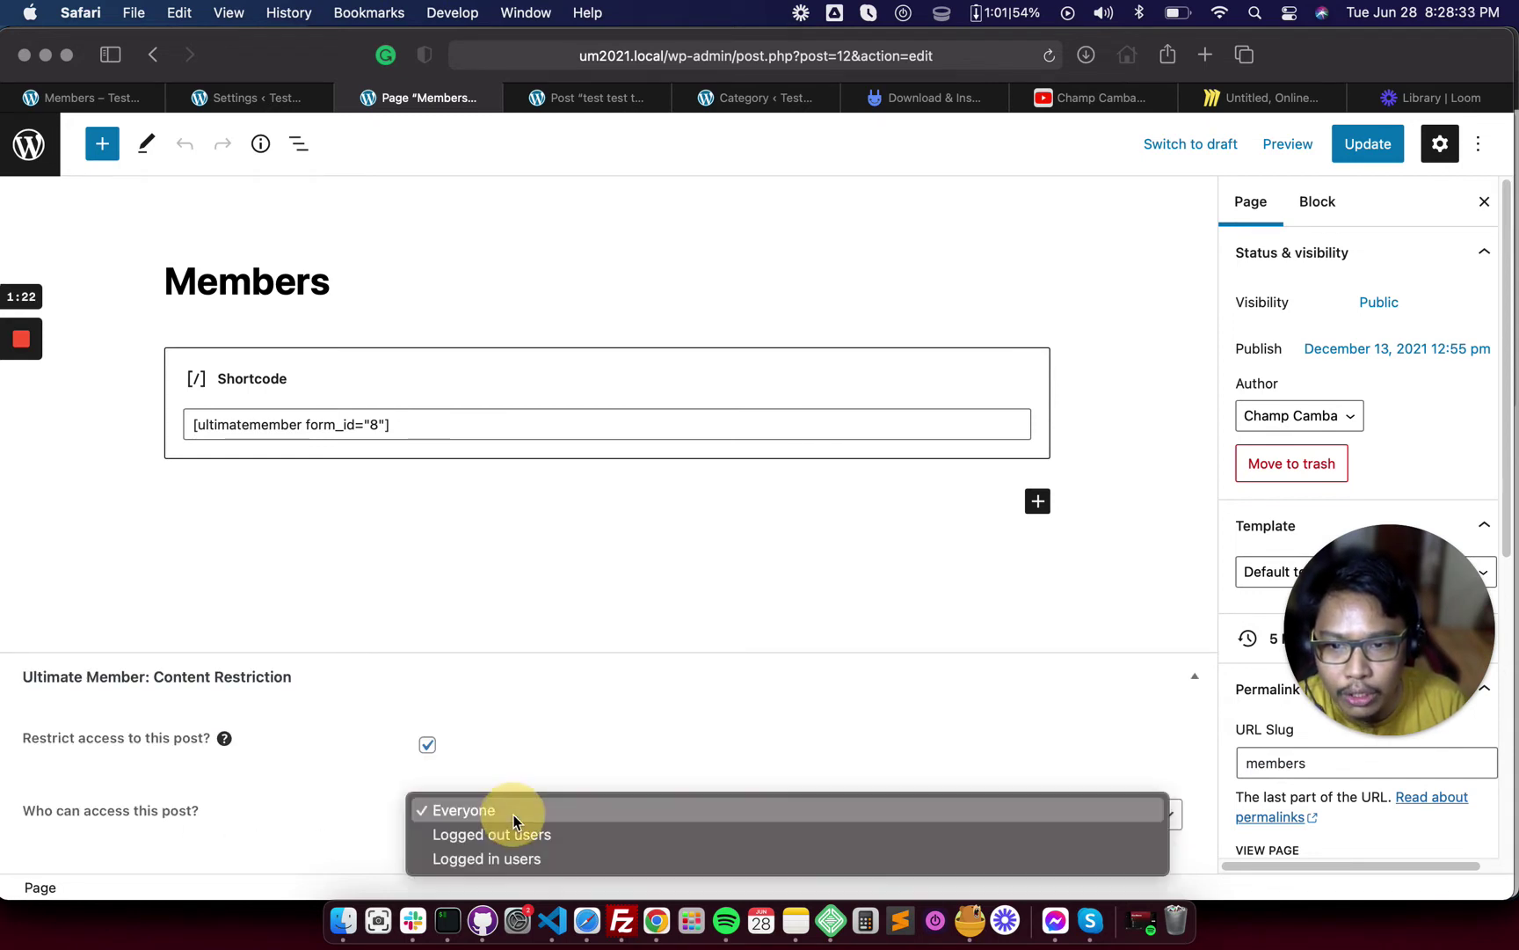
click(526, 858)
scroll(312, 759, down, 5)
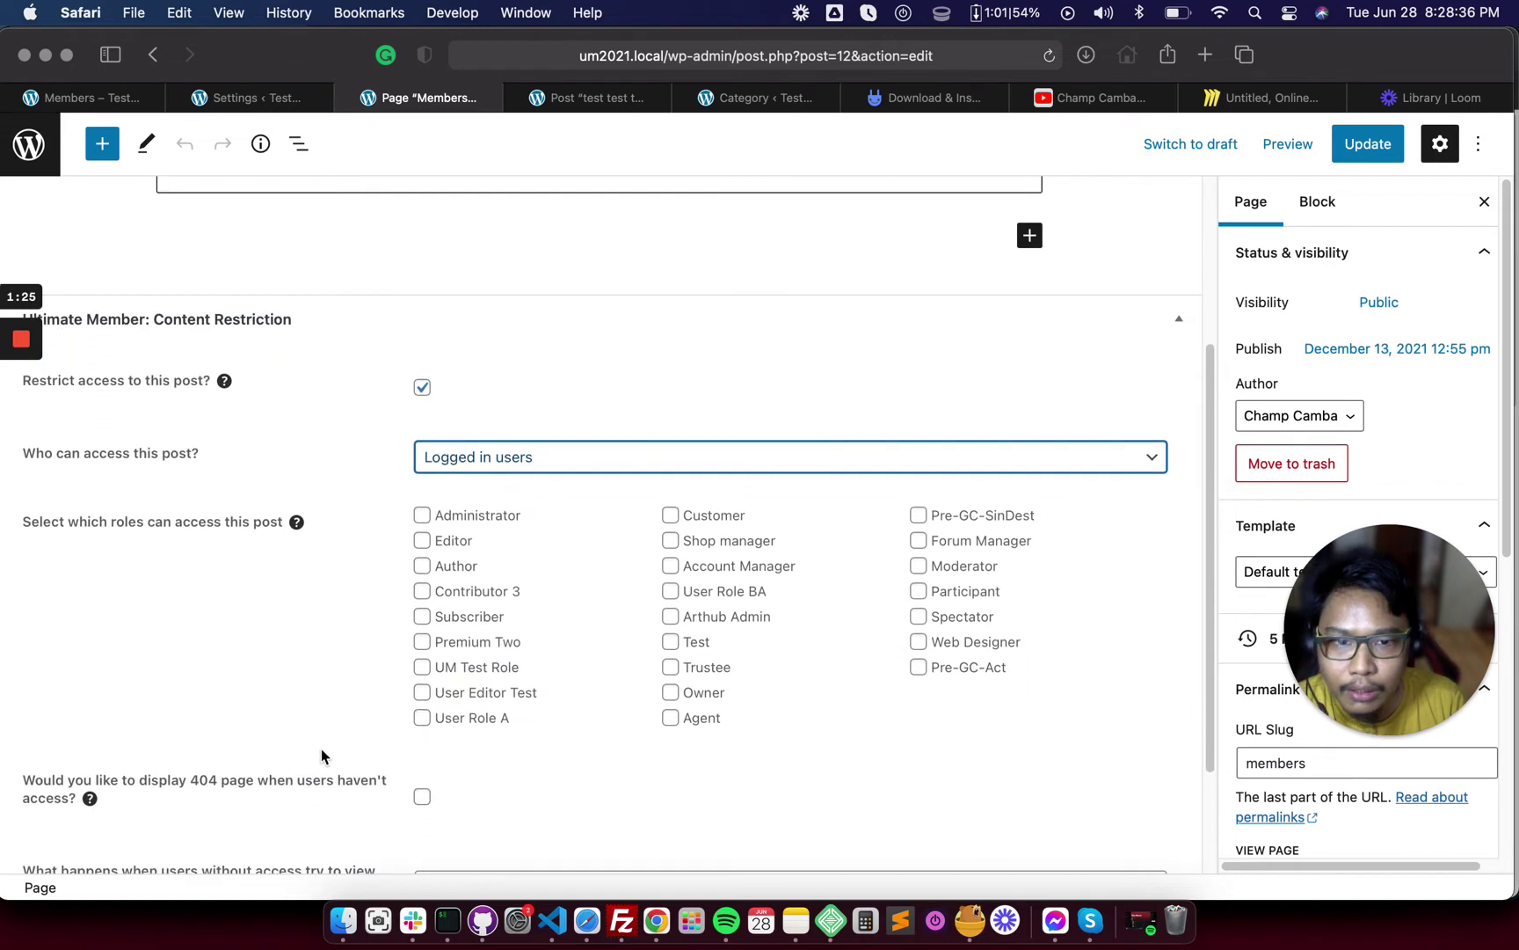
click(1370, 150)
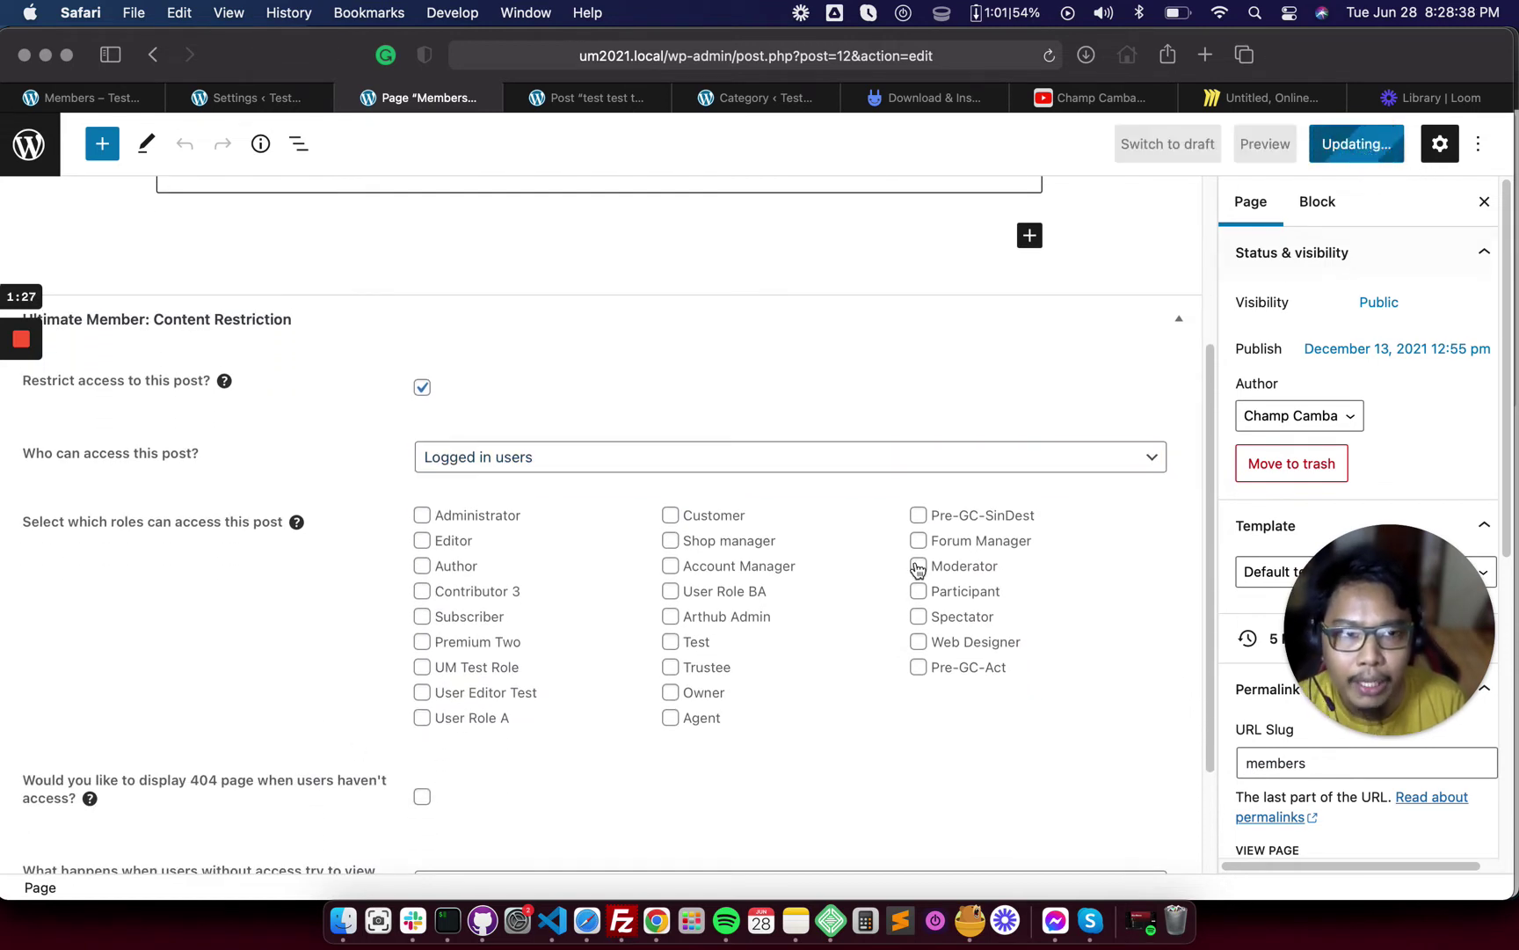
scroll(918, 568, down, 3)
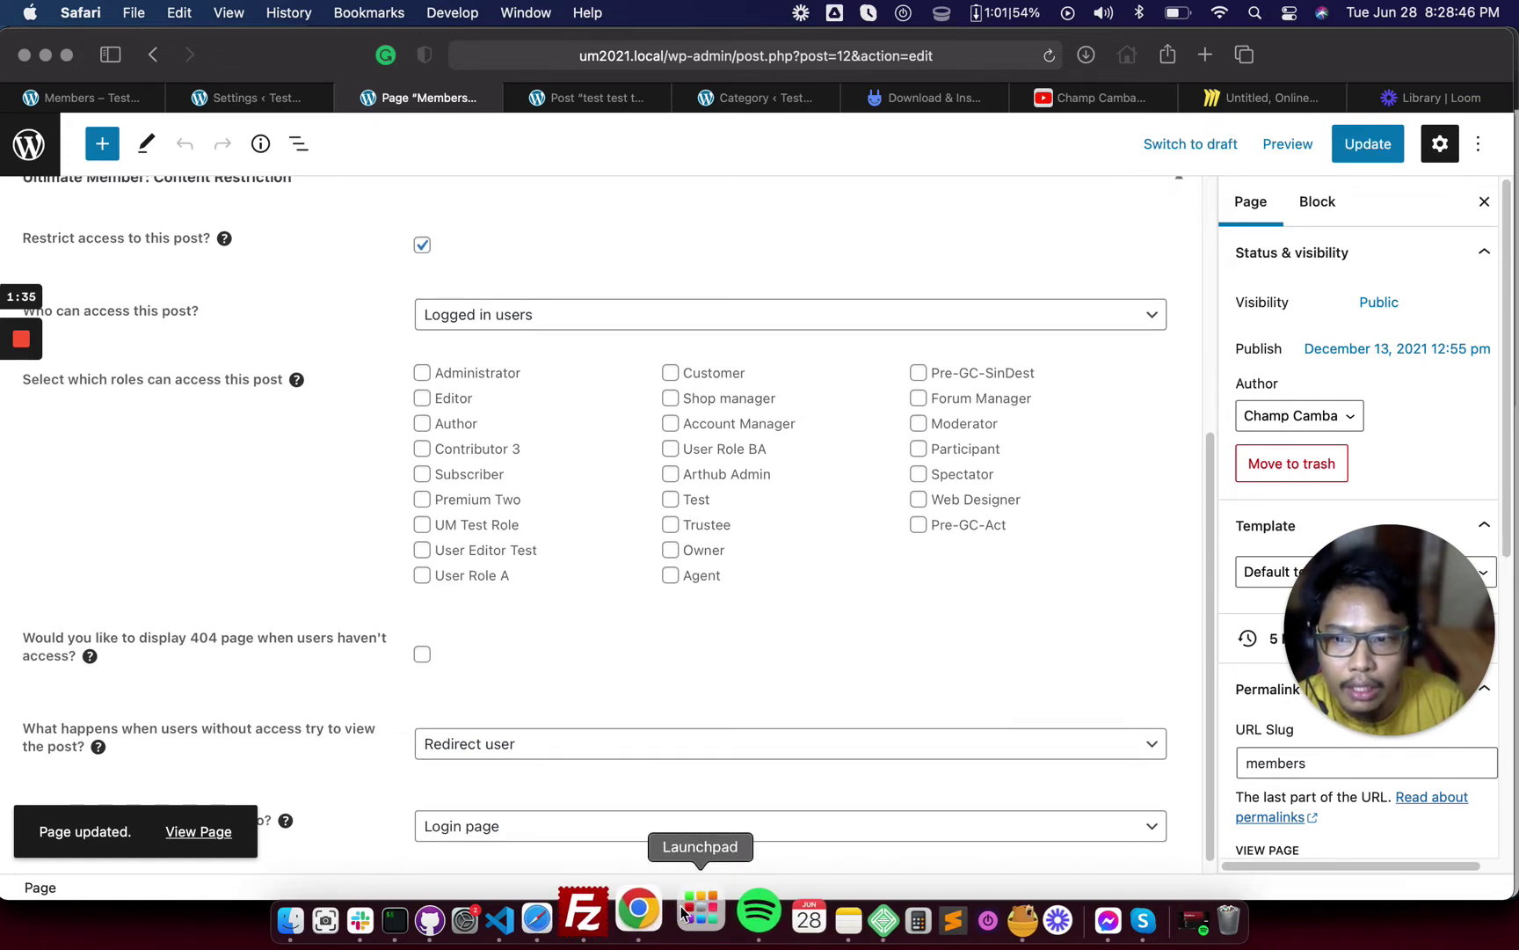
click(639, 912)
Reload the Members page in Chrome and confirm it now redirects to the Login page
click(582, 95)
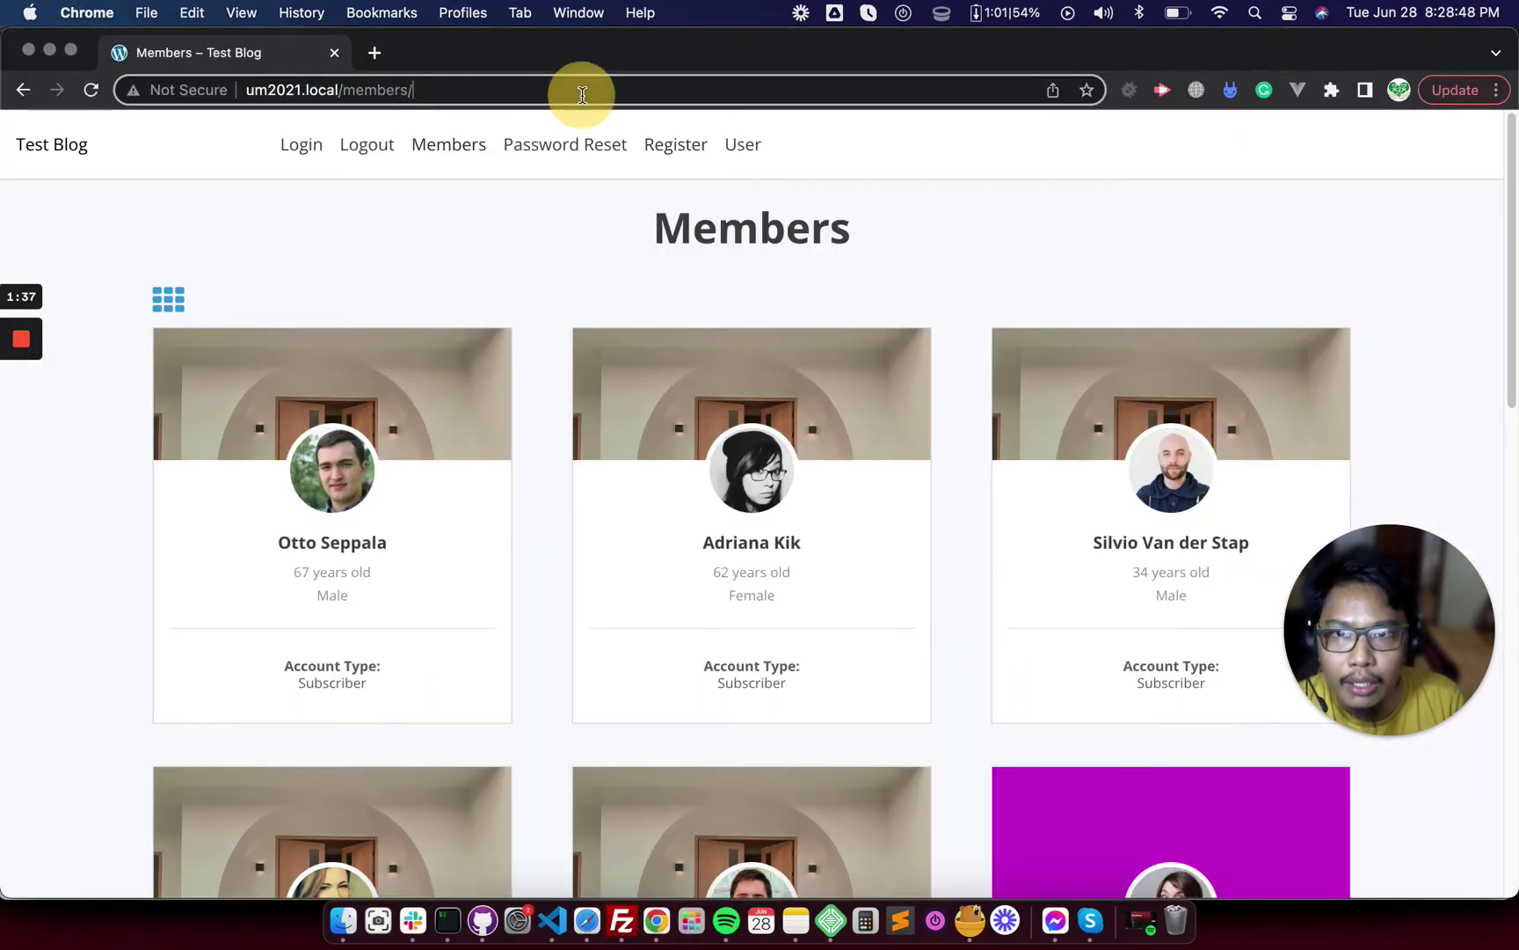
key(Return)
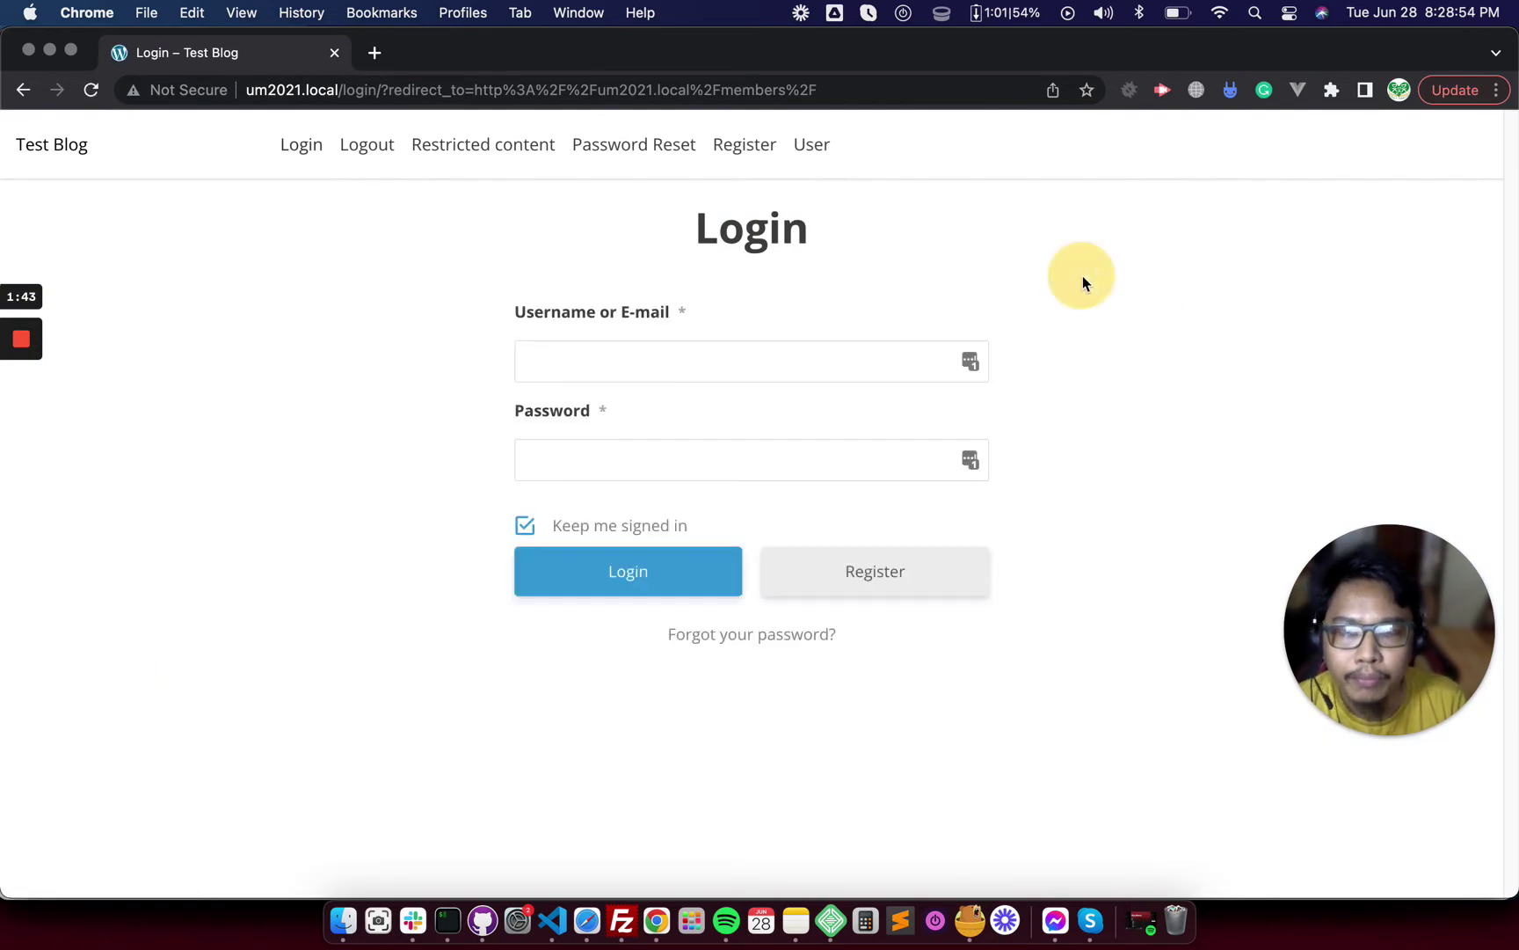
click(588, 921)
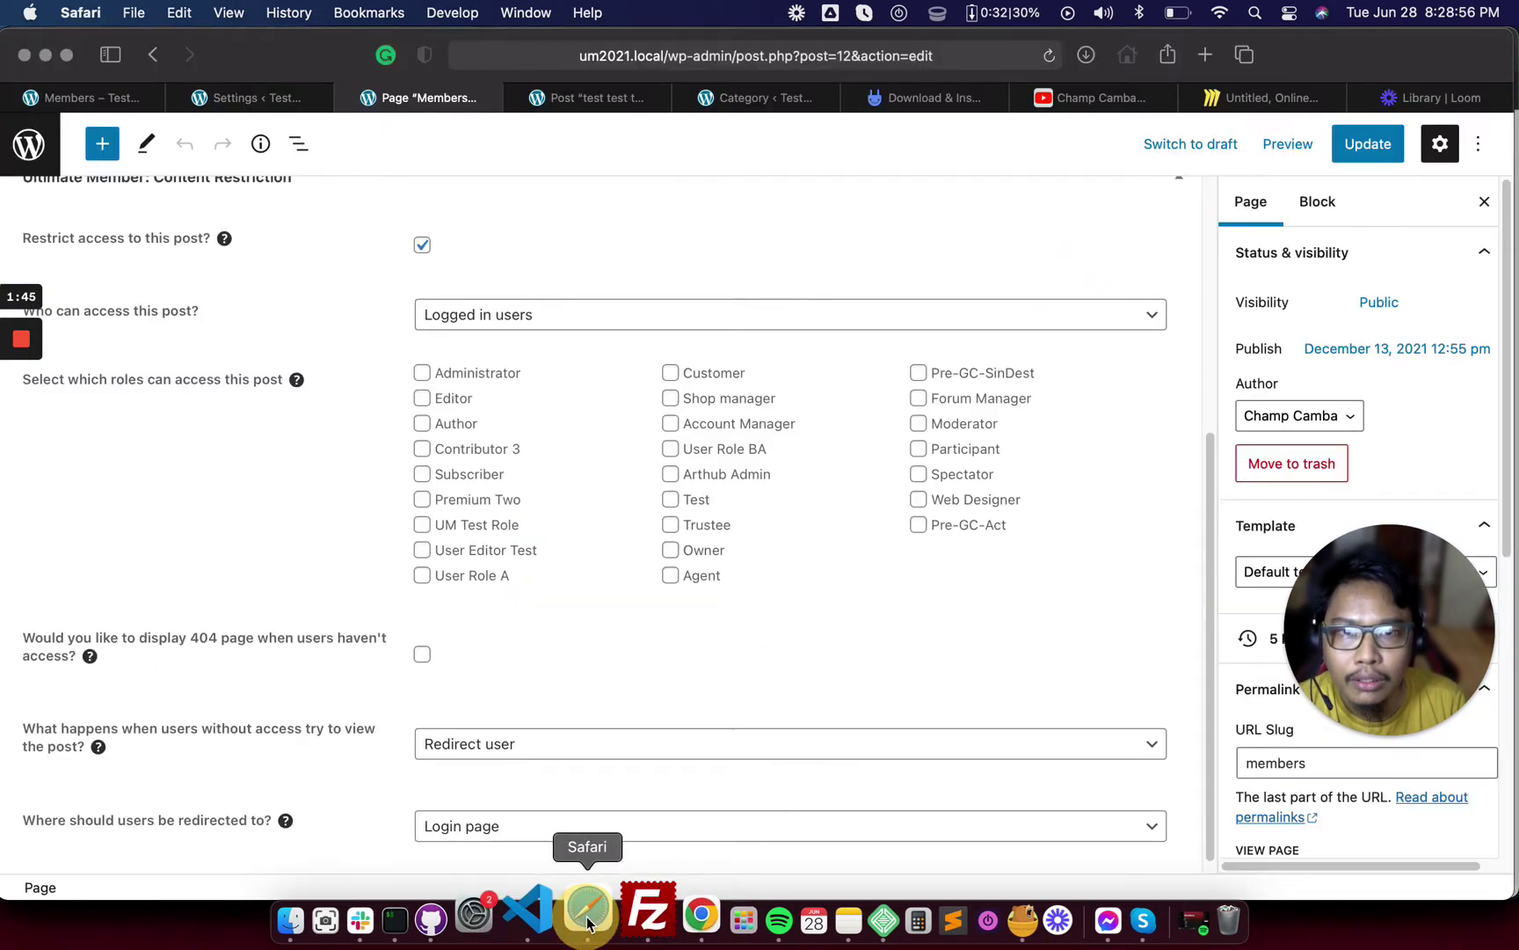
Review the Members page's restriction settings, then return to Ultimate Member's Access settings
scroll(852, 325, up, 1)
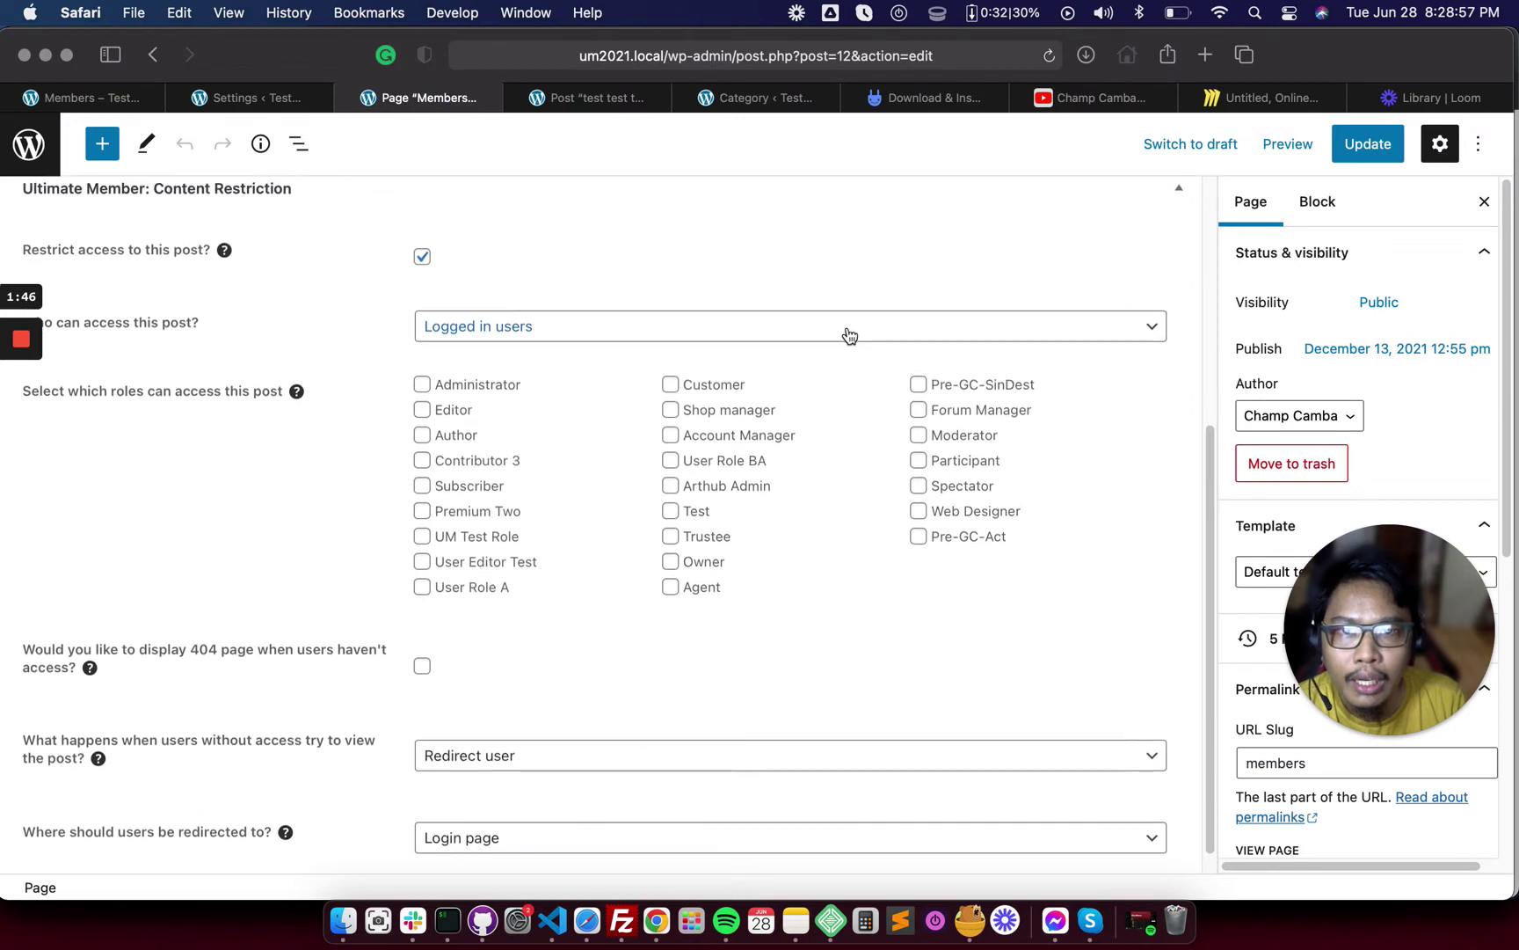
click(1298, 97)
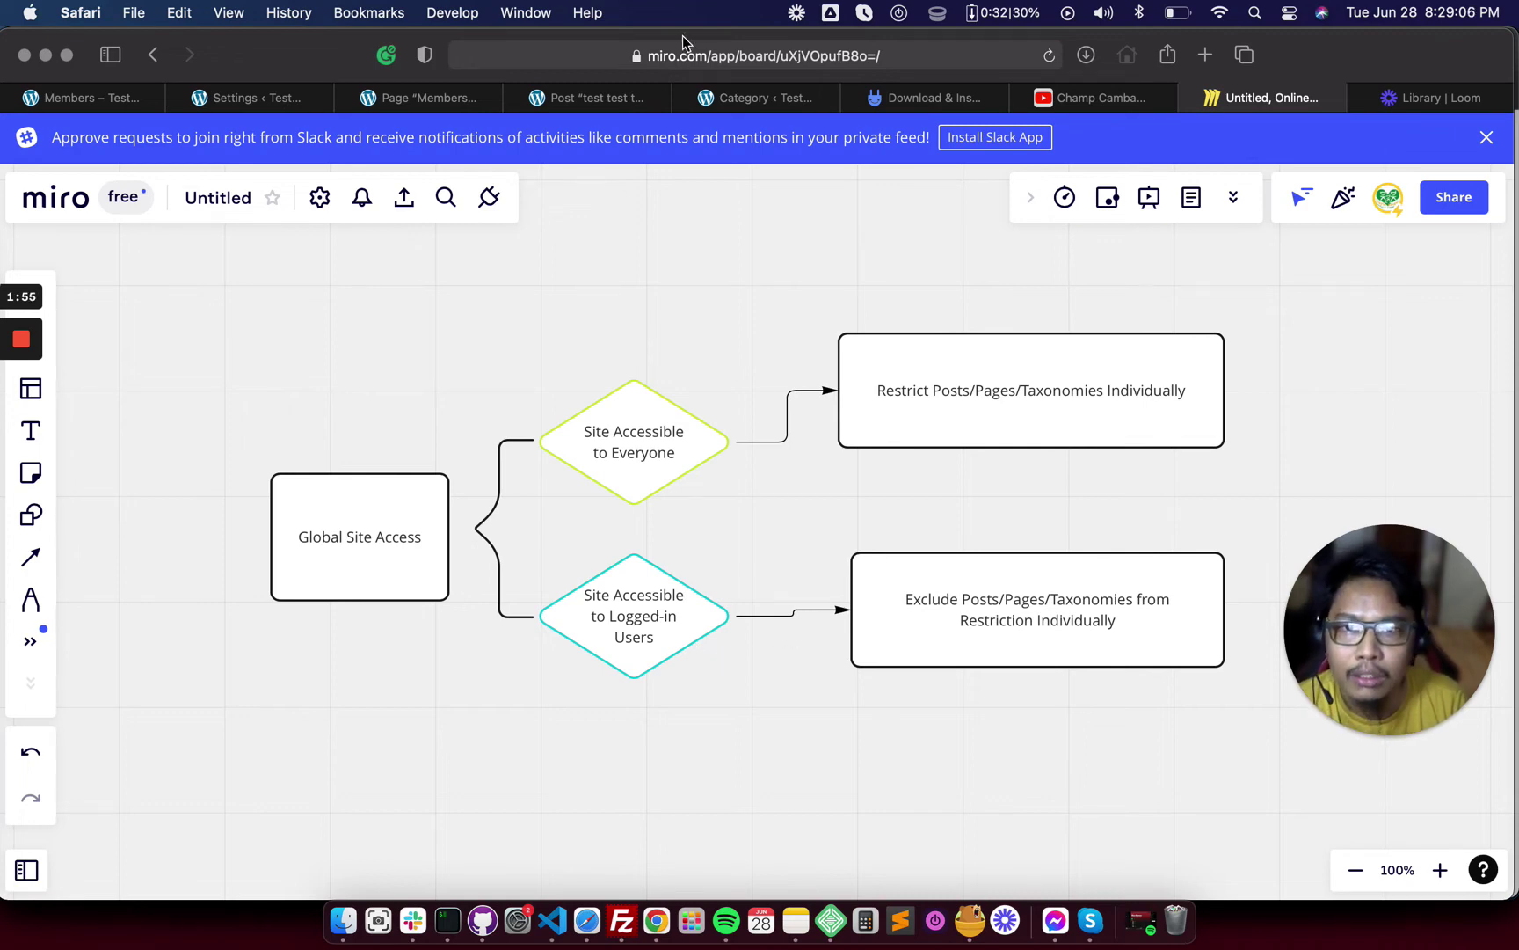
click(428, 102)
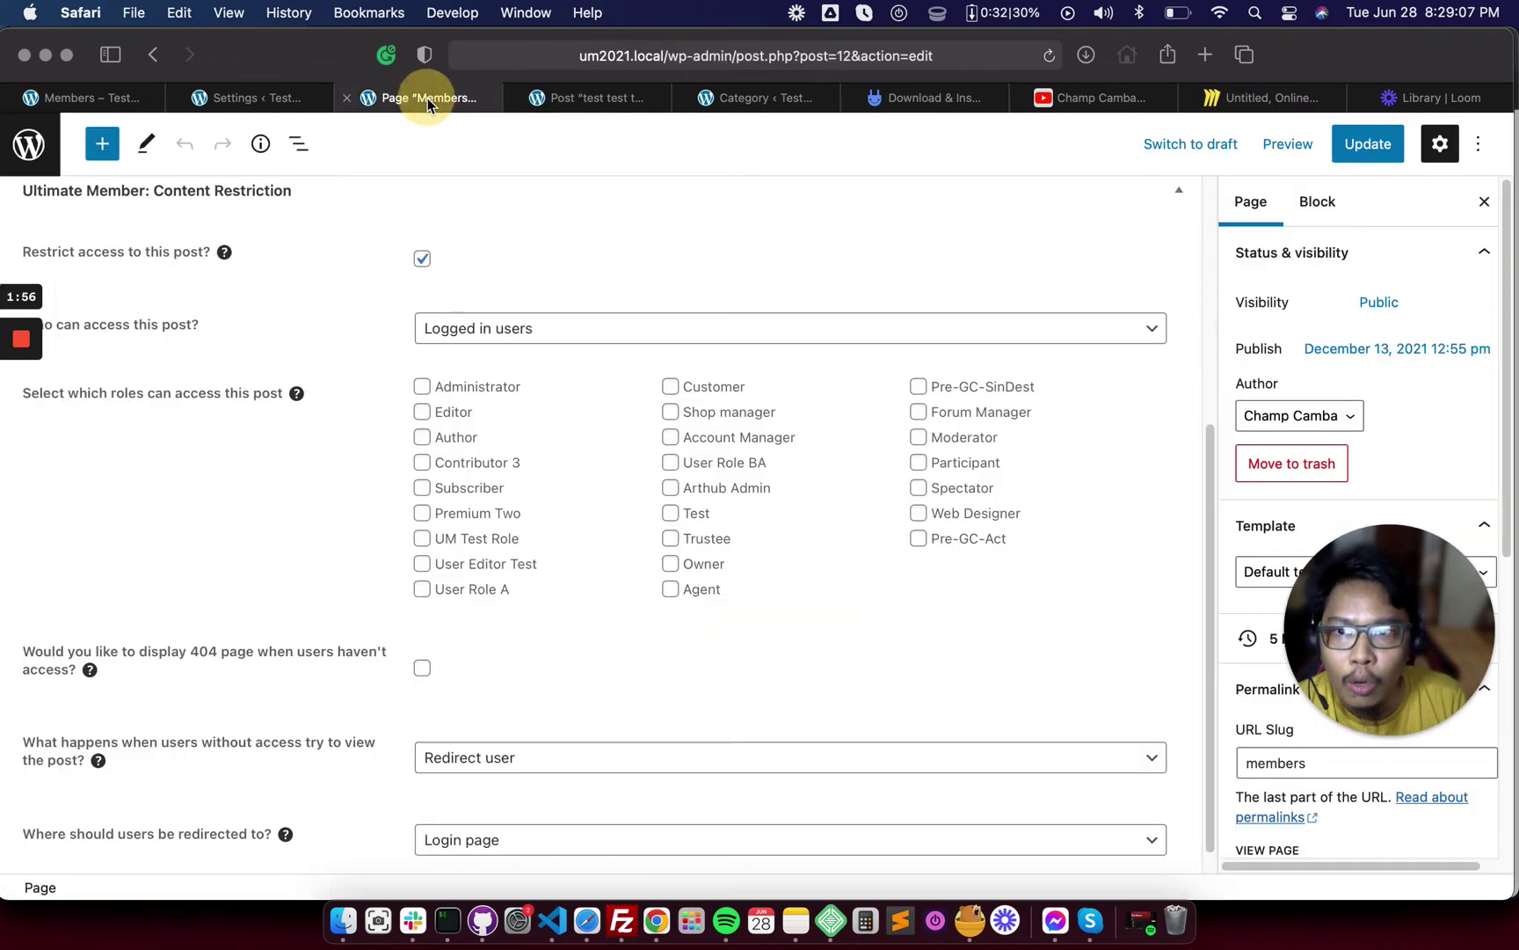
click(259, 102)
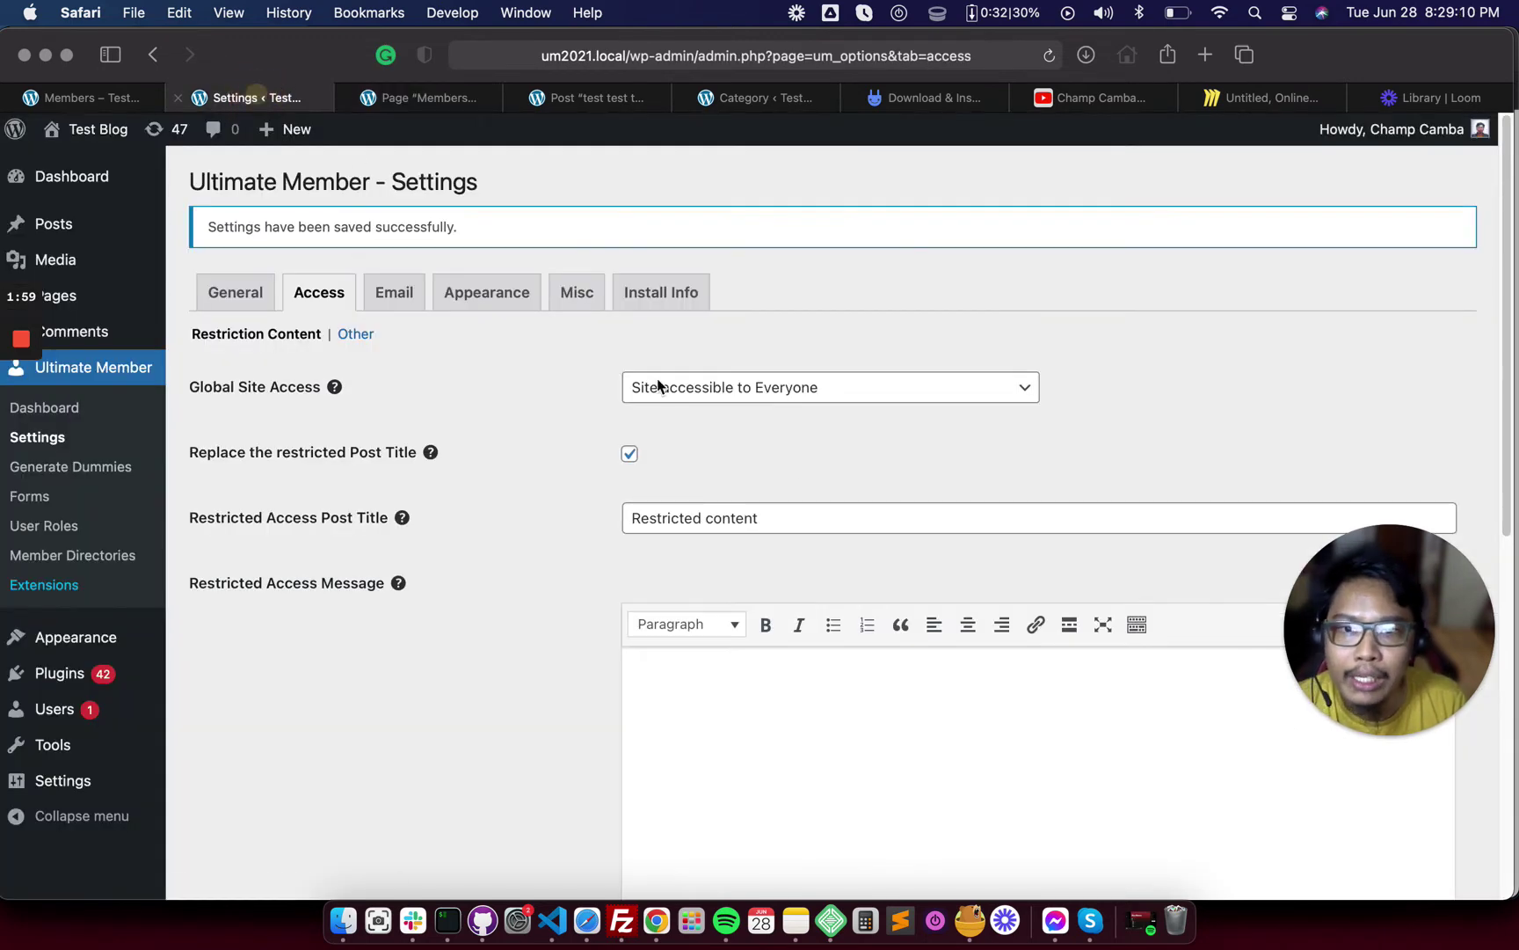
Change Global Site Access to 'Site accessible to Logged In Users' and save the settings
click(773, 386)
click(789, 409)
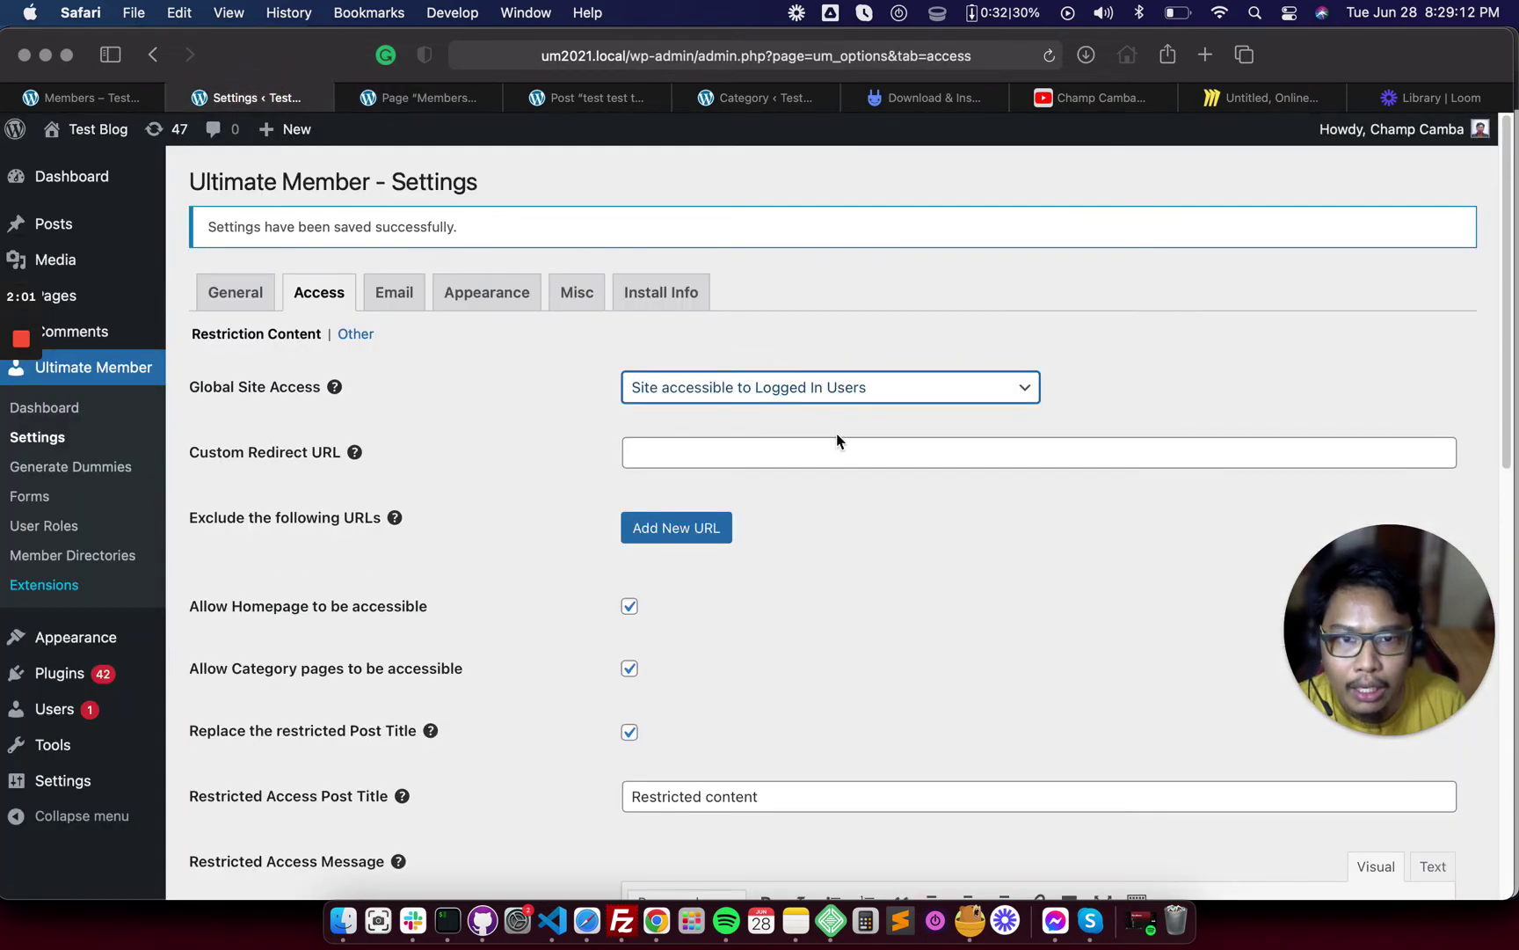
scroll(552, 432, down, 10)
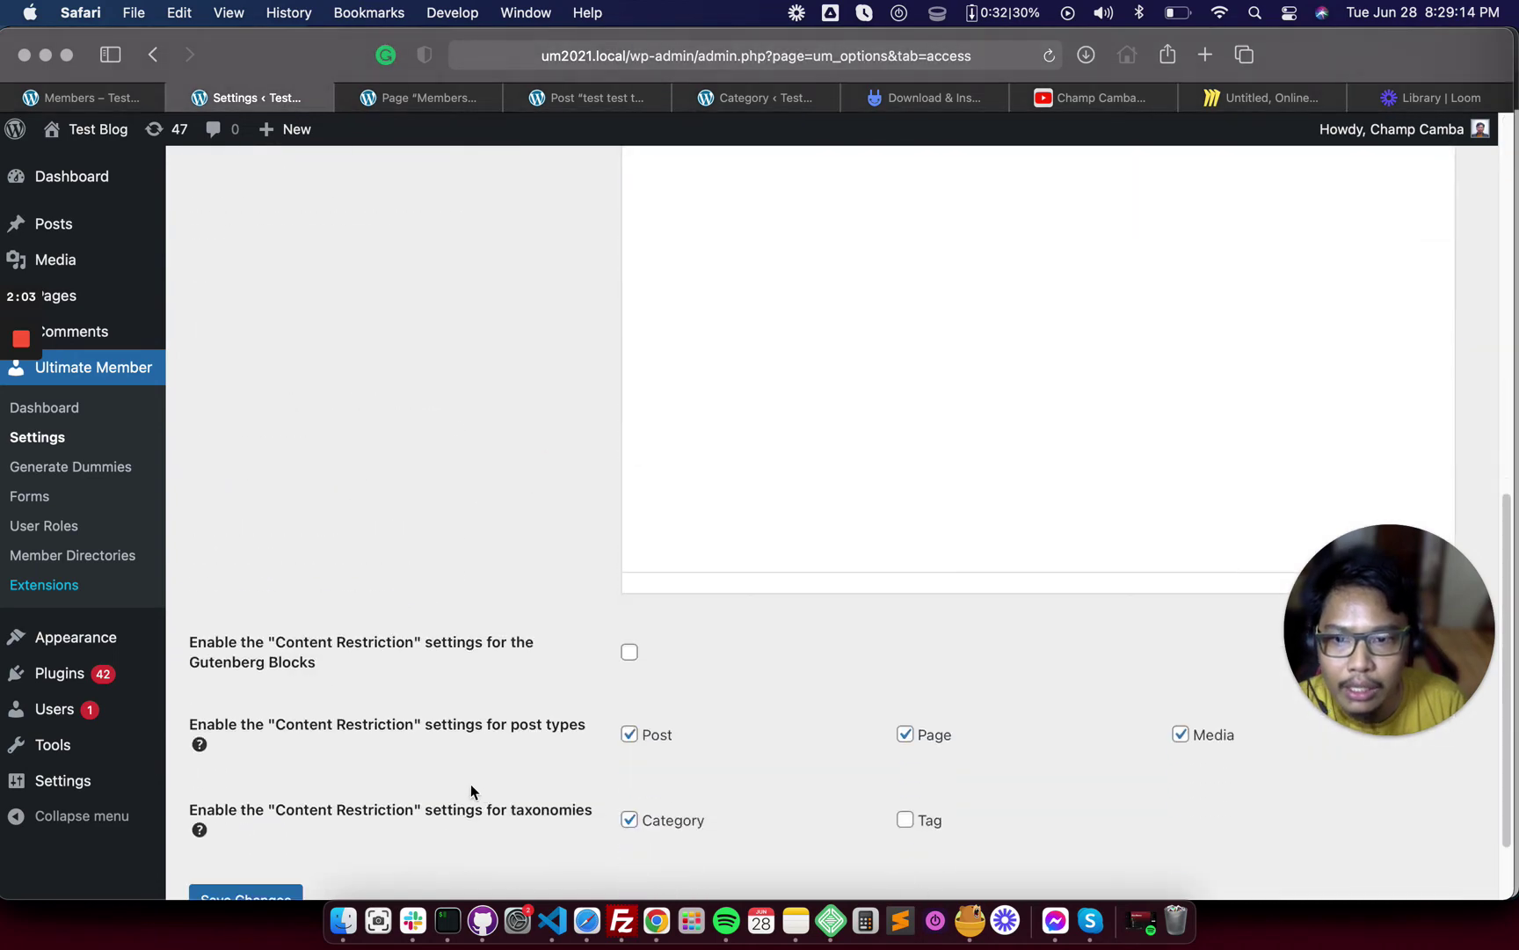
click(285, 821)
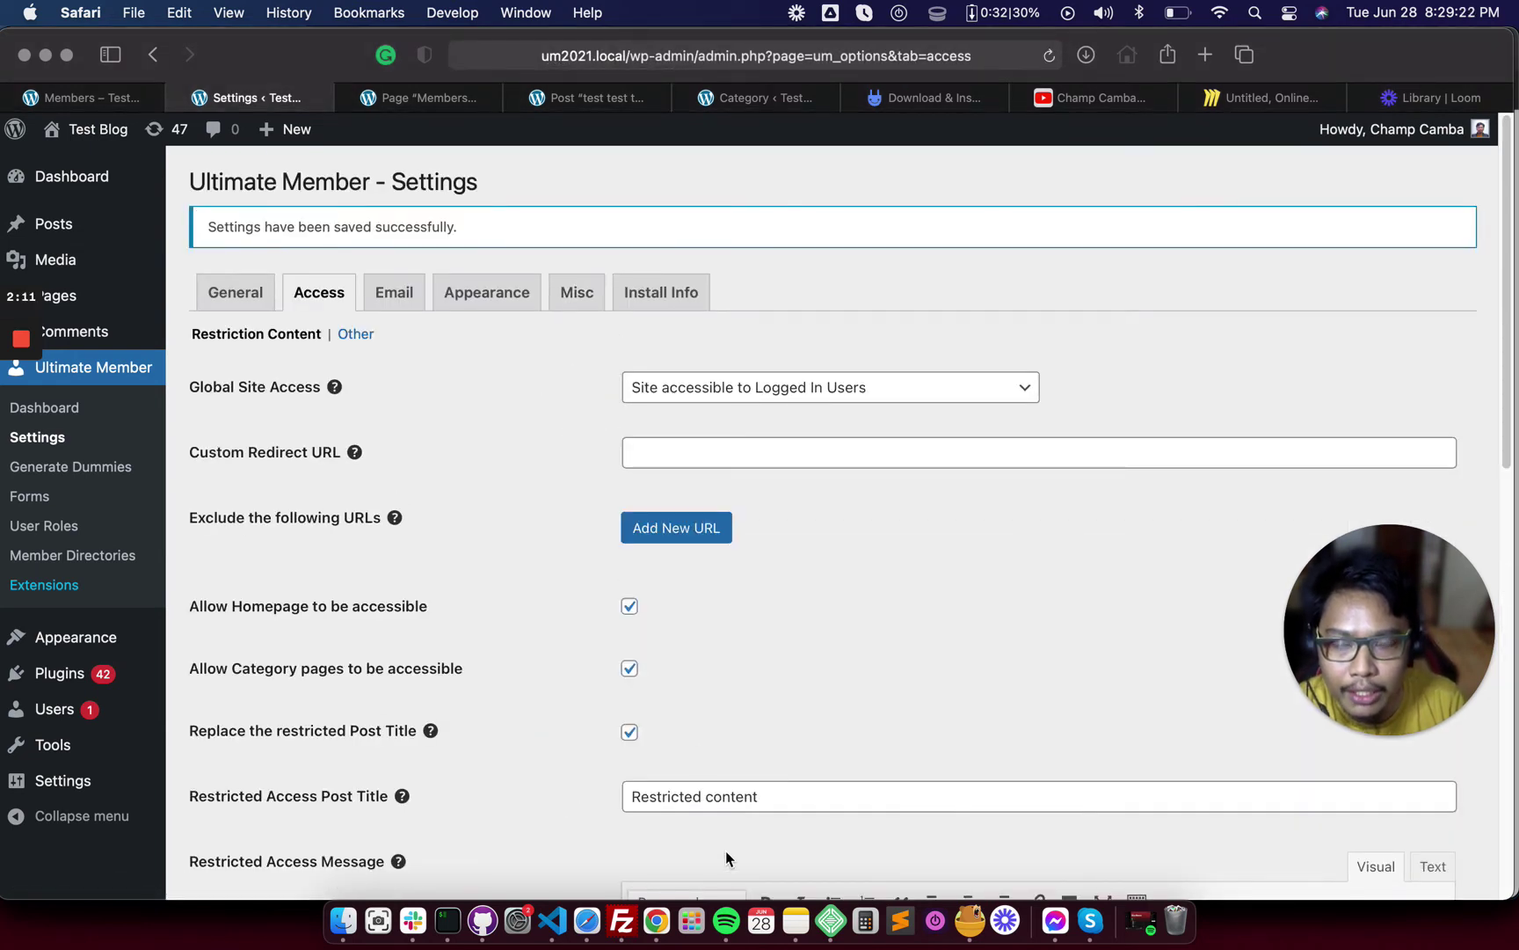
click(656, 920)
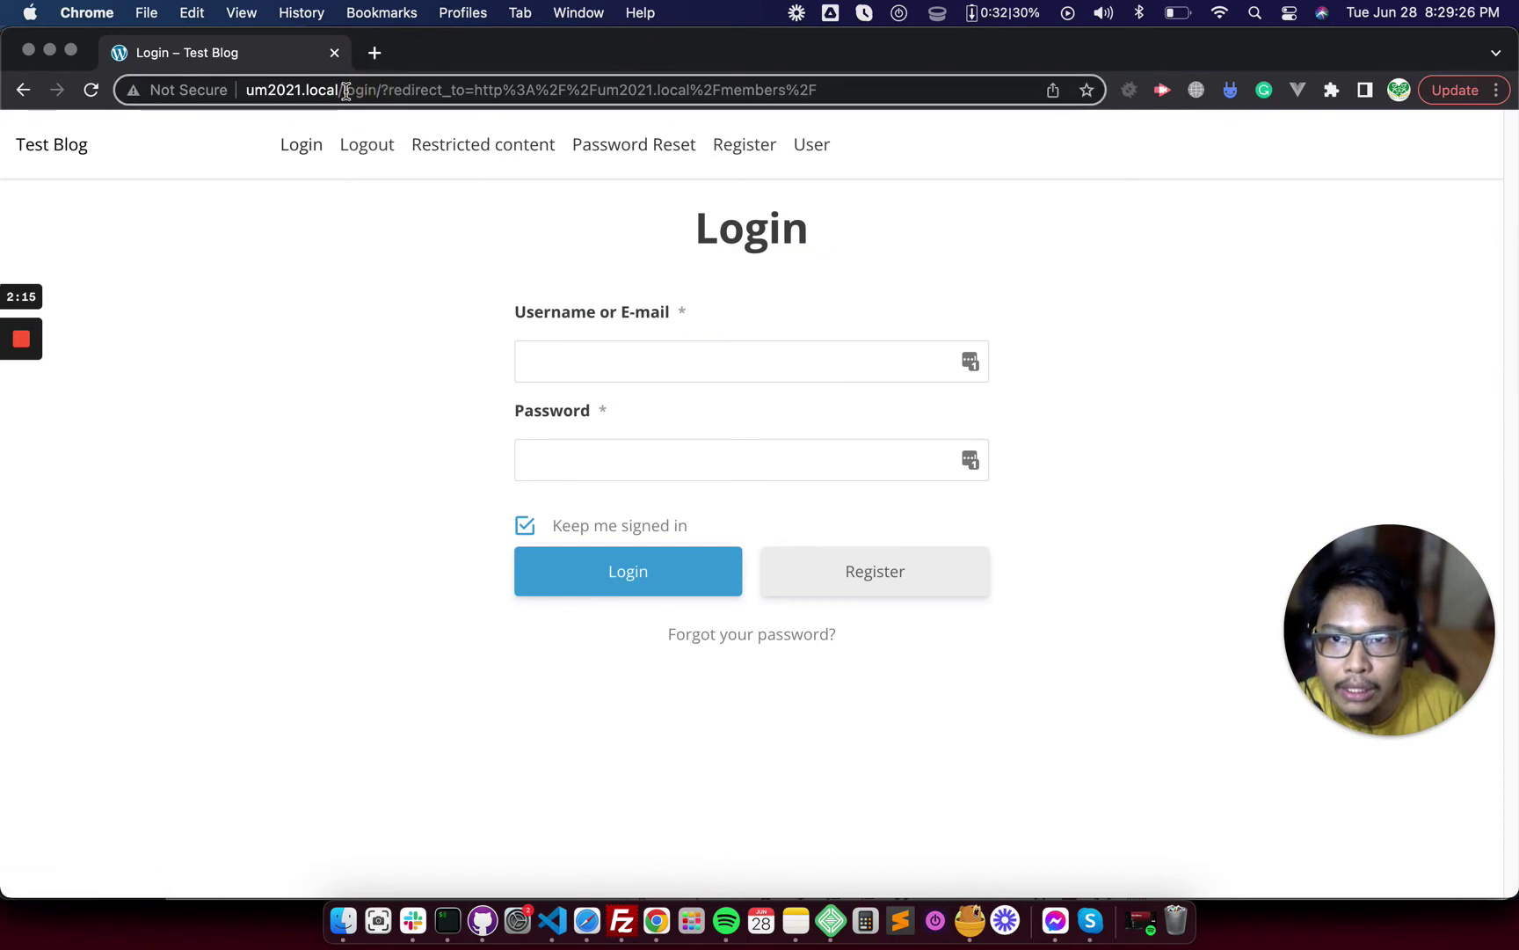
Edit Chrome's address to um2021.local/members and load it, which lands on the Login page
drag(345, 92, 796, 92)
text(meber)
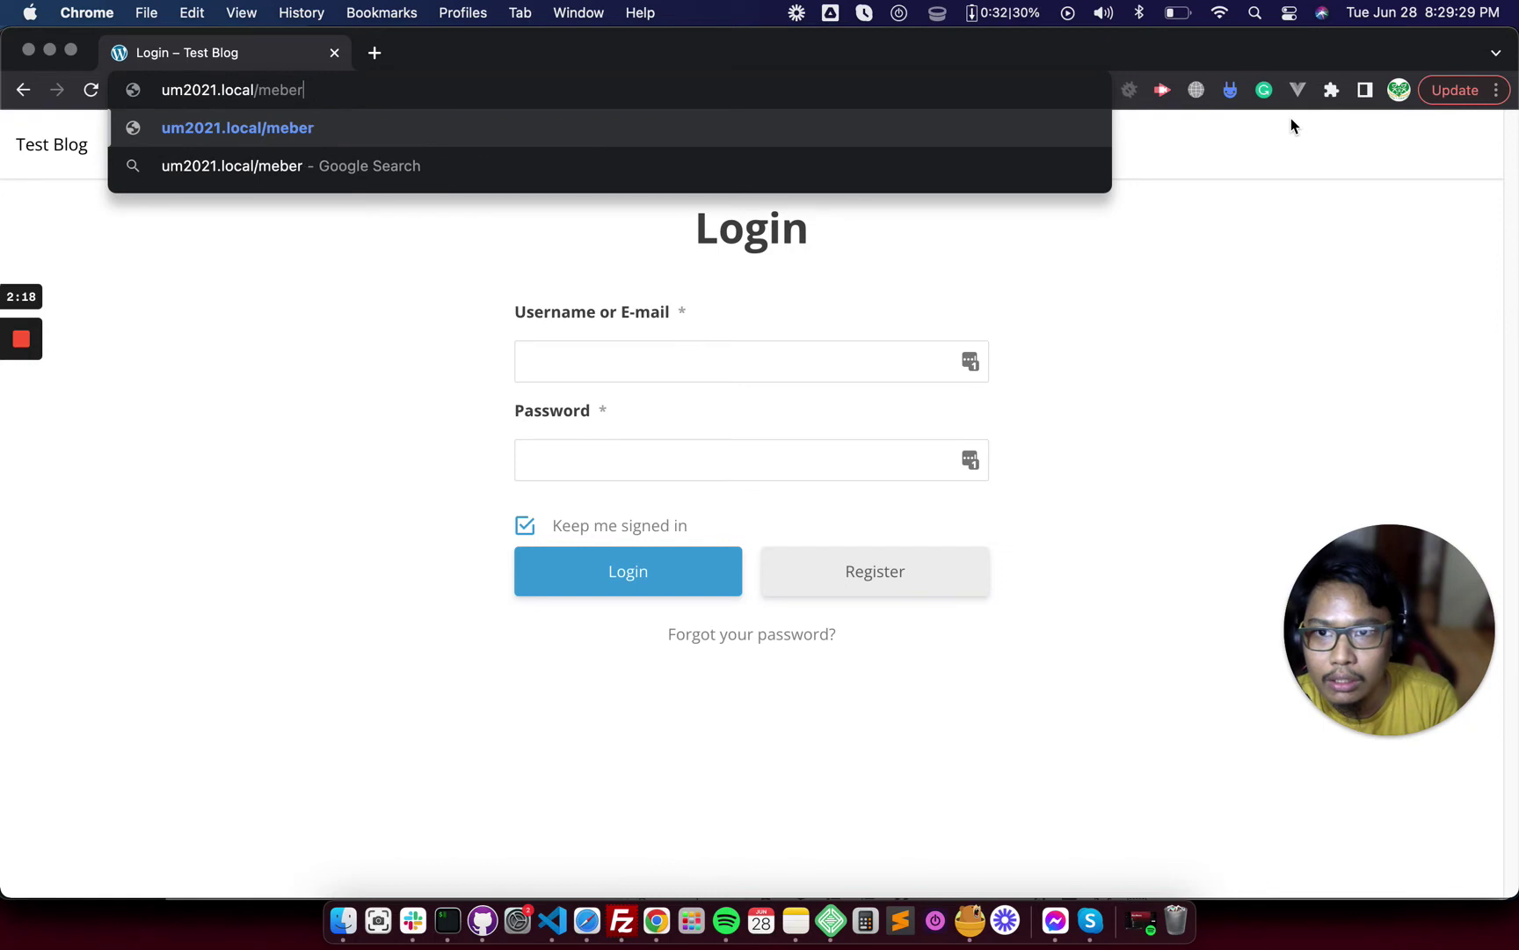
key(BackSpace)
key(BackSpace)
text(mbers)
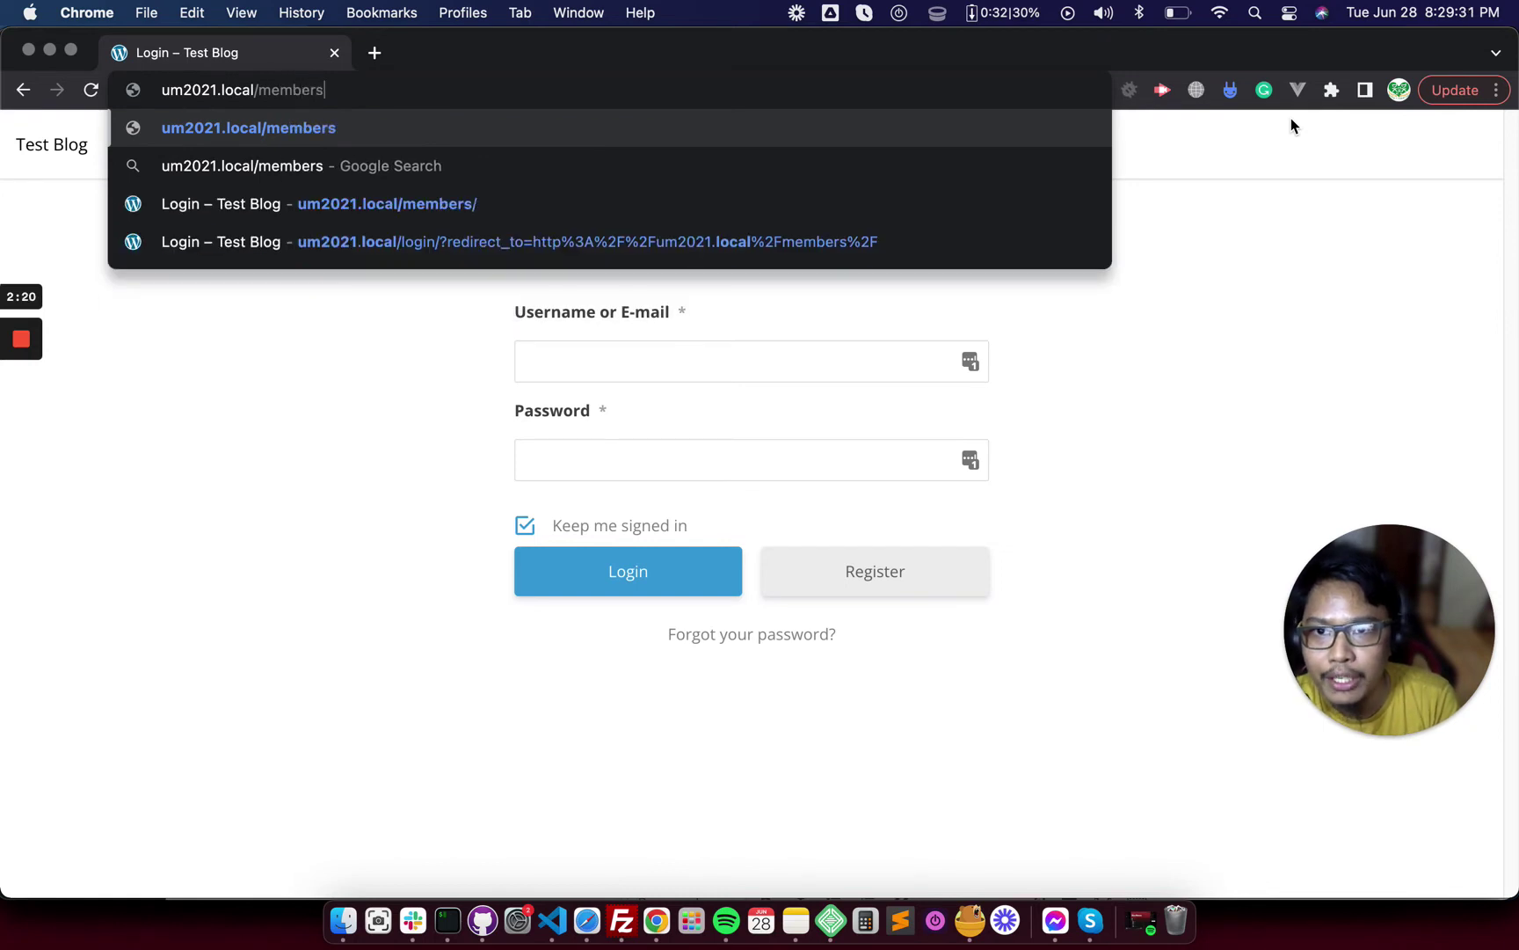
key(Return)
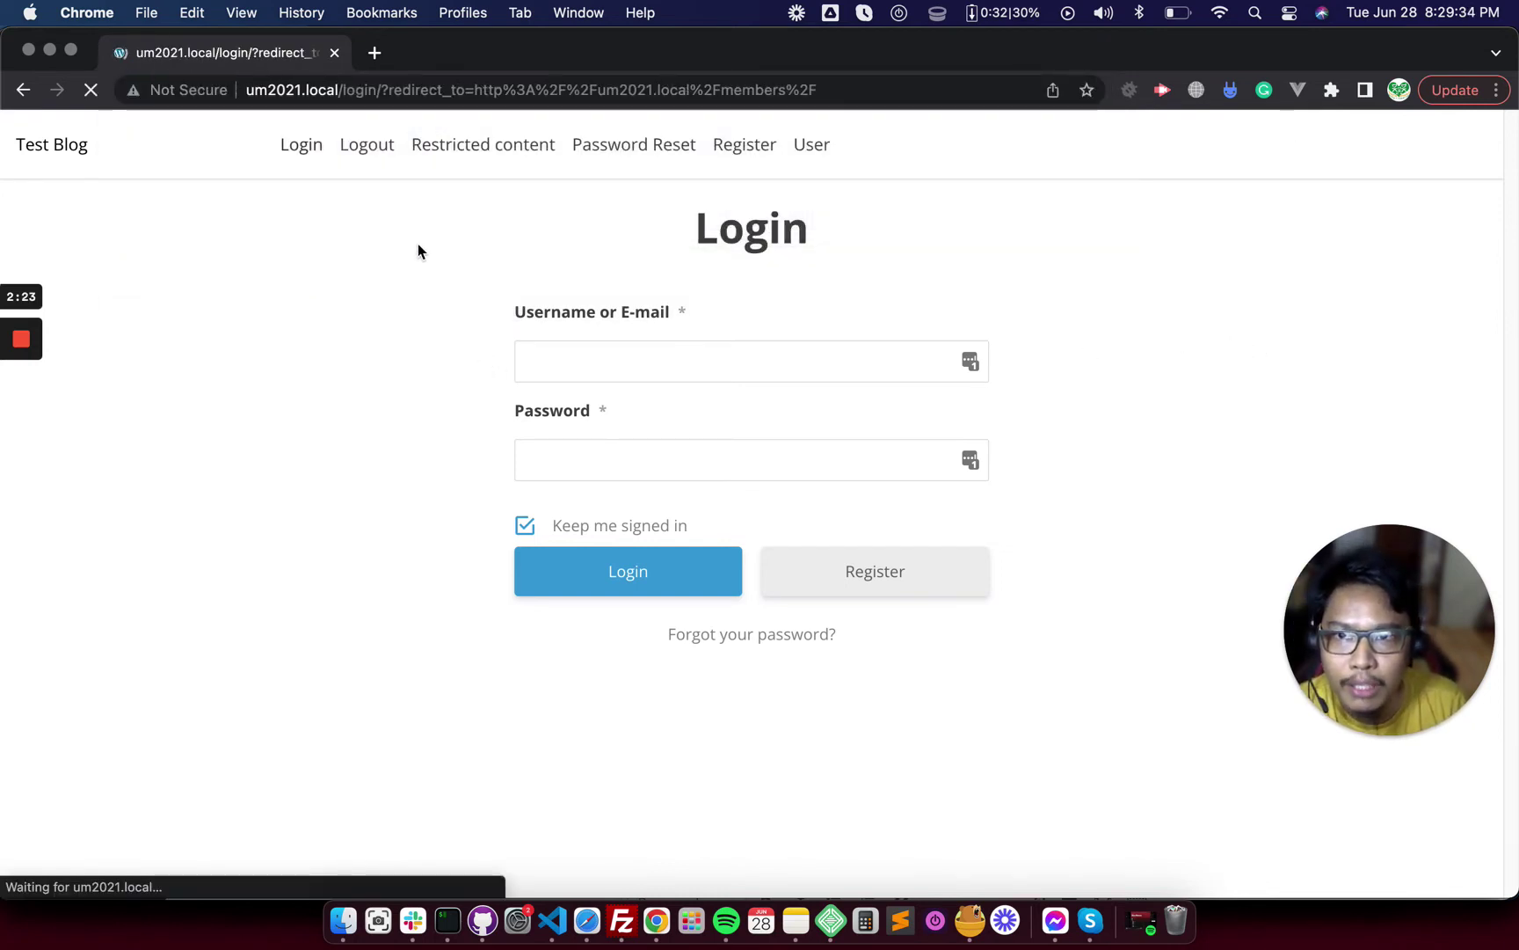
click(1135, 250)
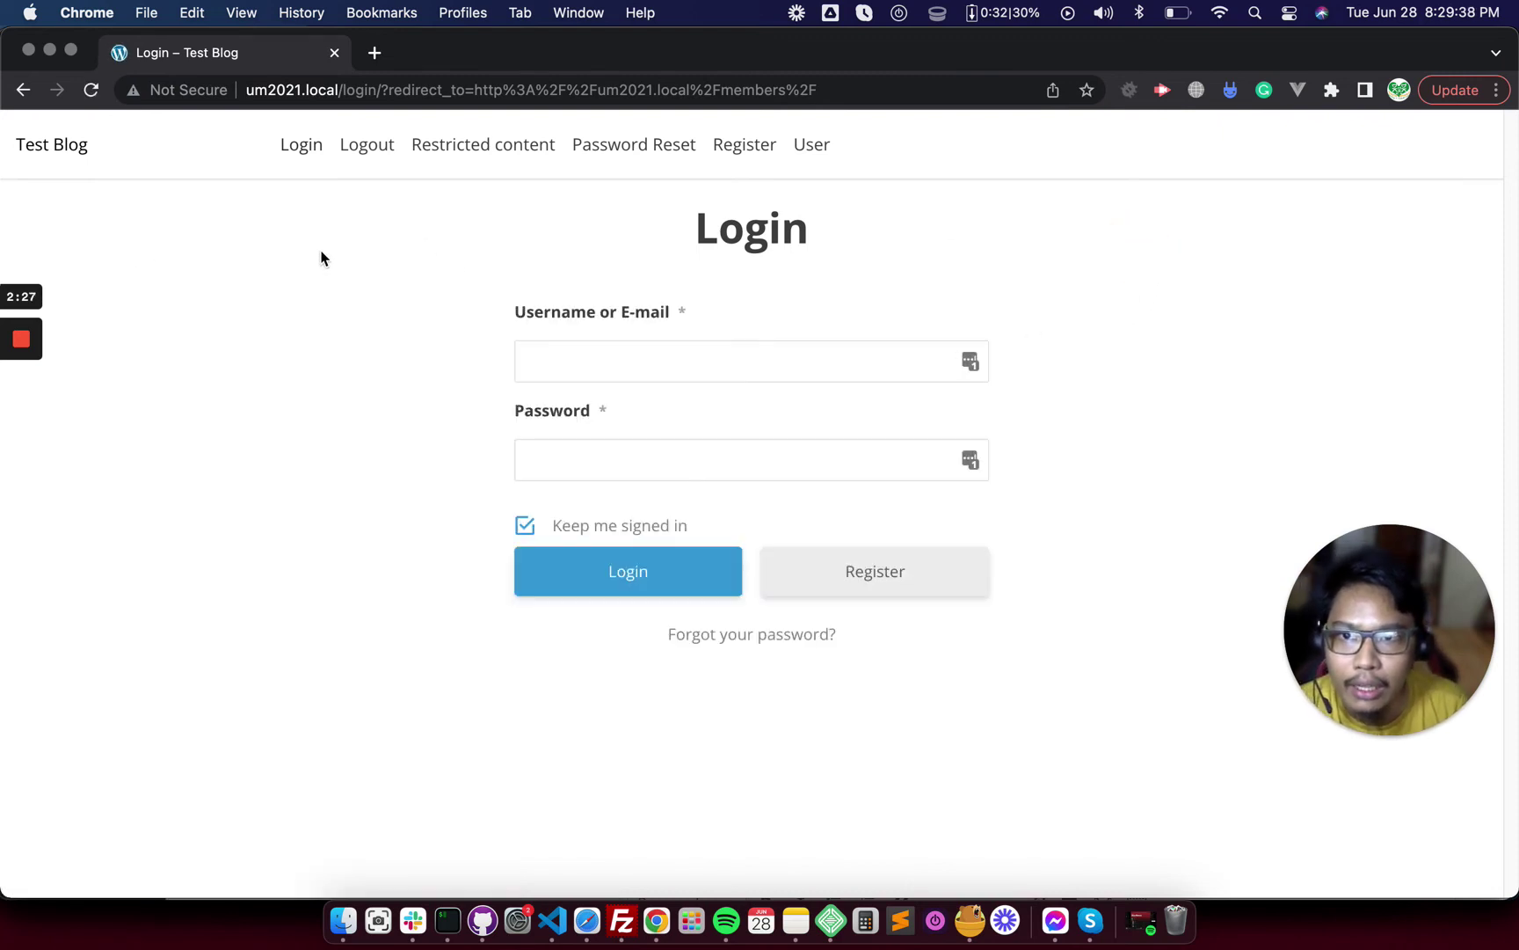
Replace the login part of the address with 'members' and load um2021.local/members again
click(424, 217)
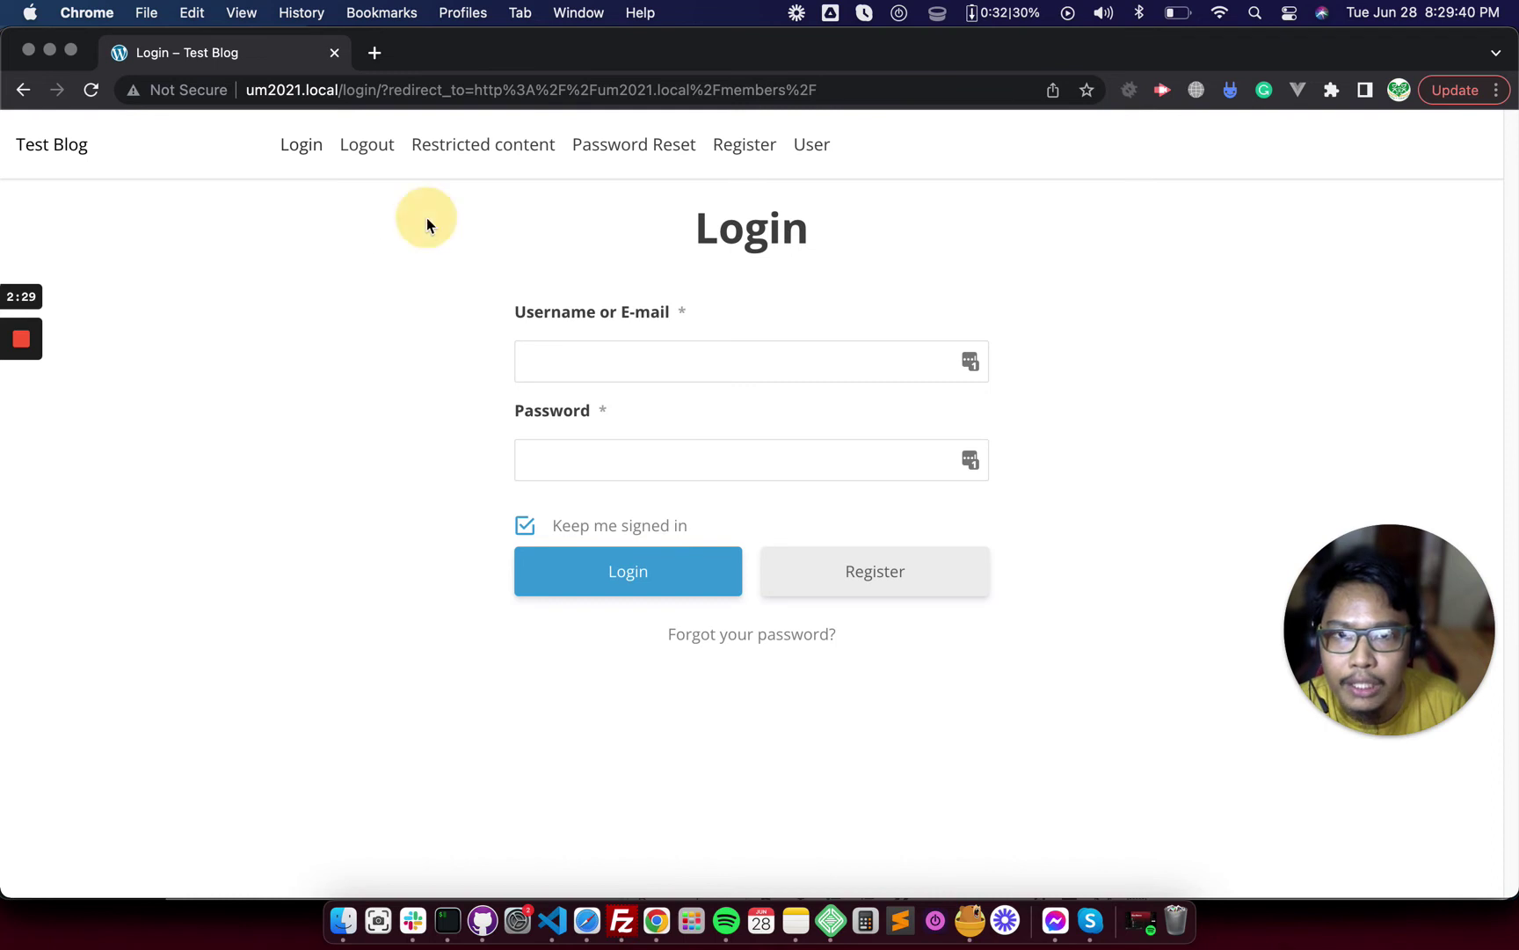
click(353, 90)
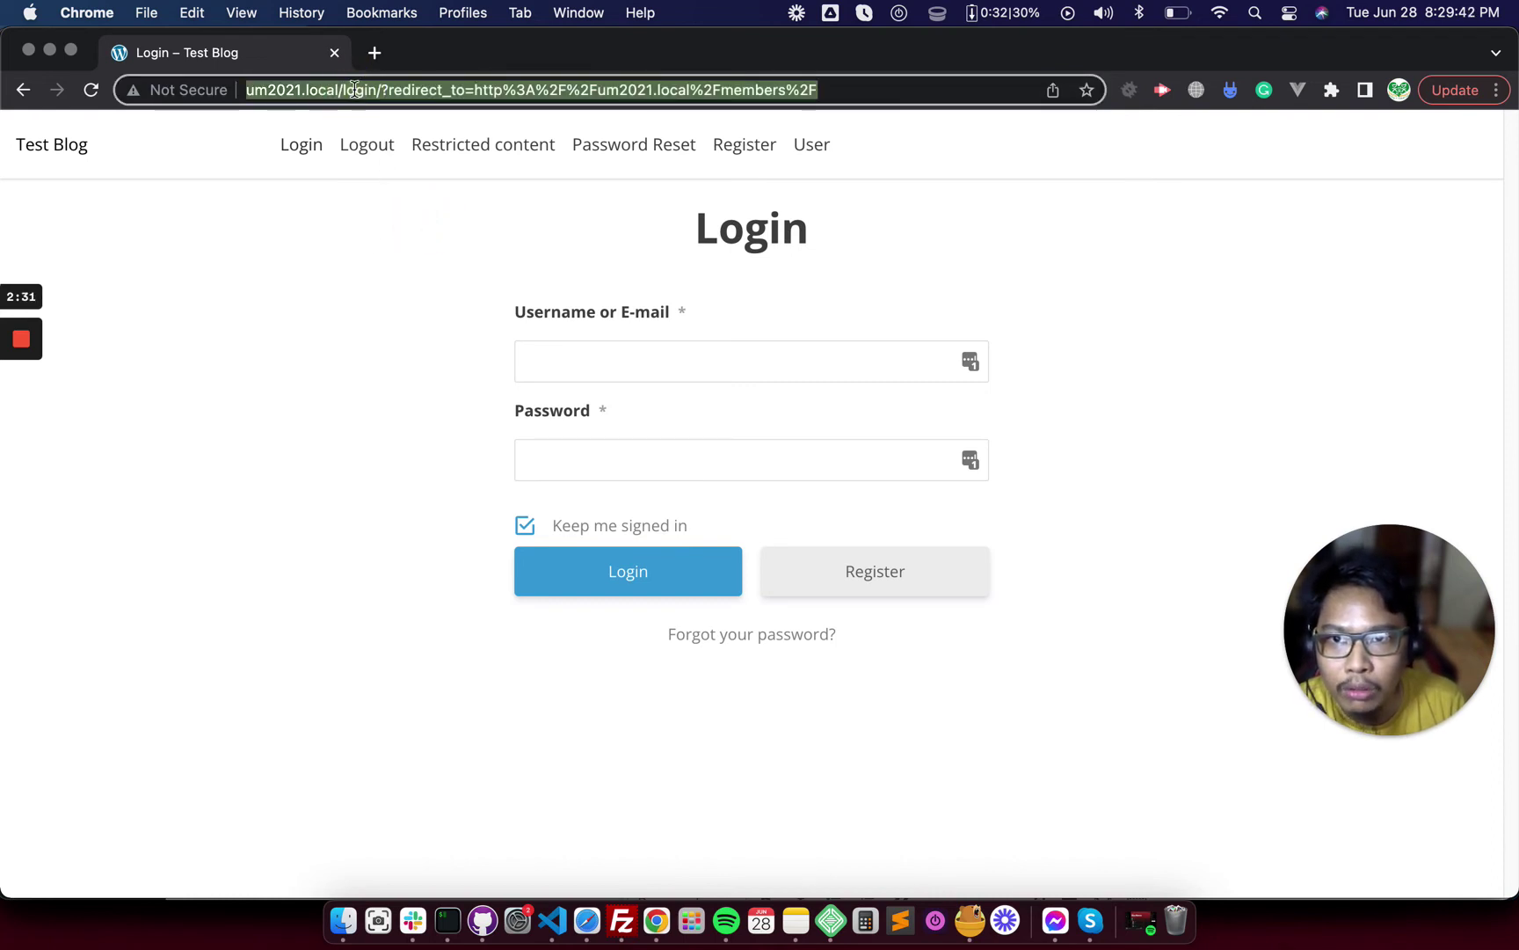
click(345, 89)
drag(345, 90, 1011, 112)
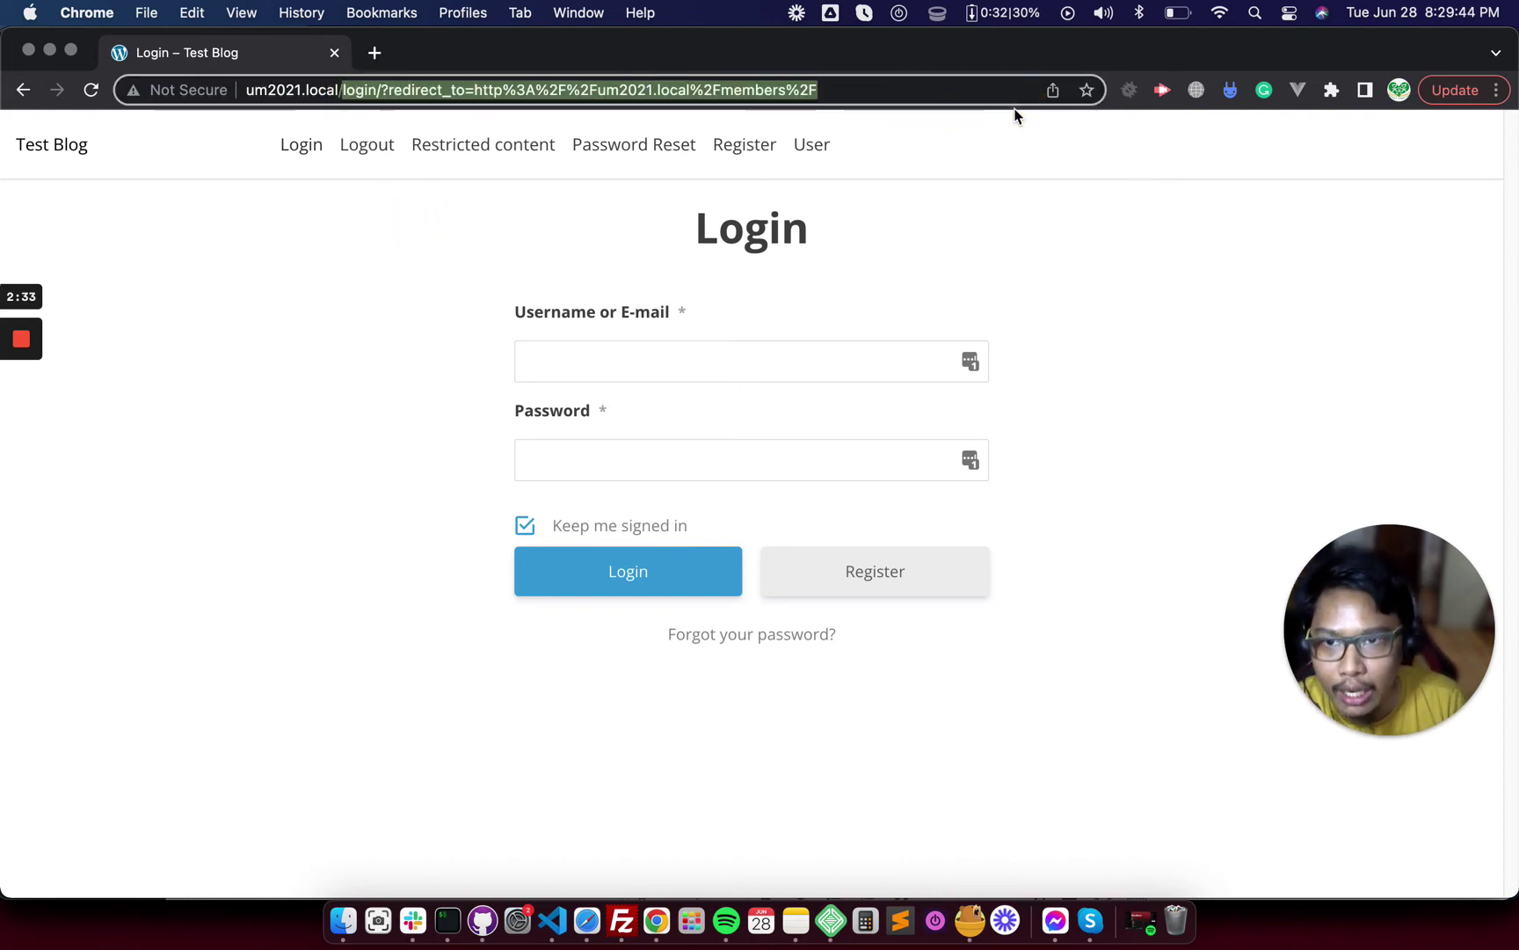
text(mebers)
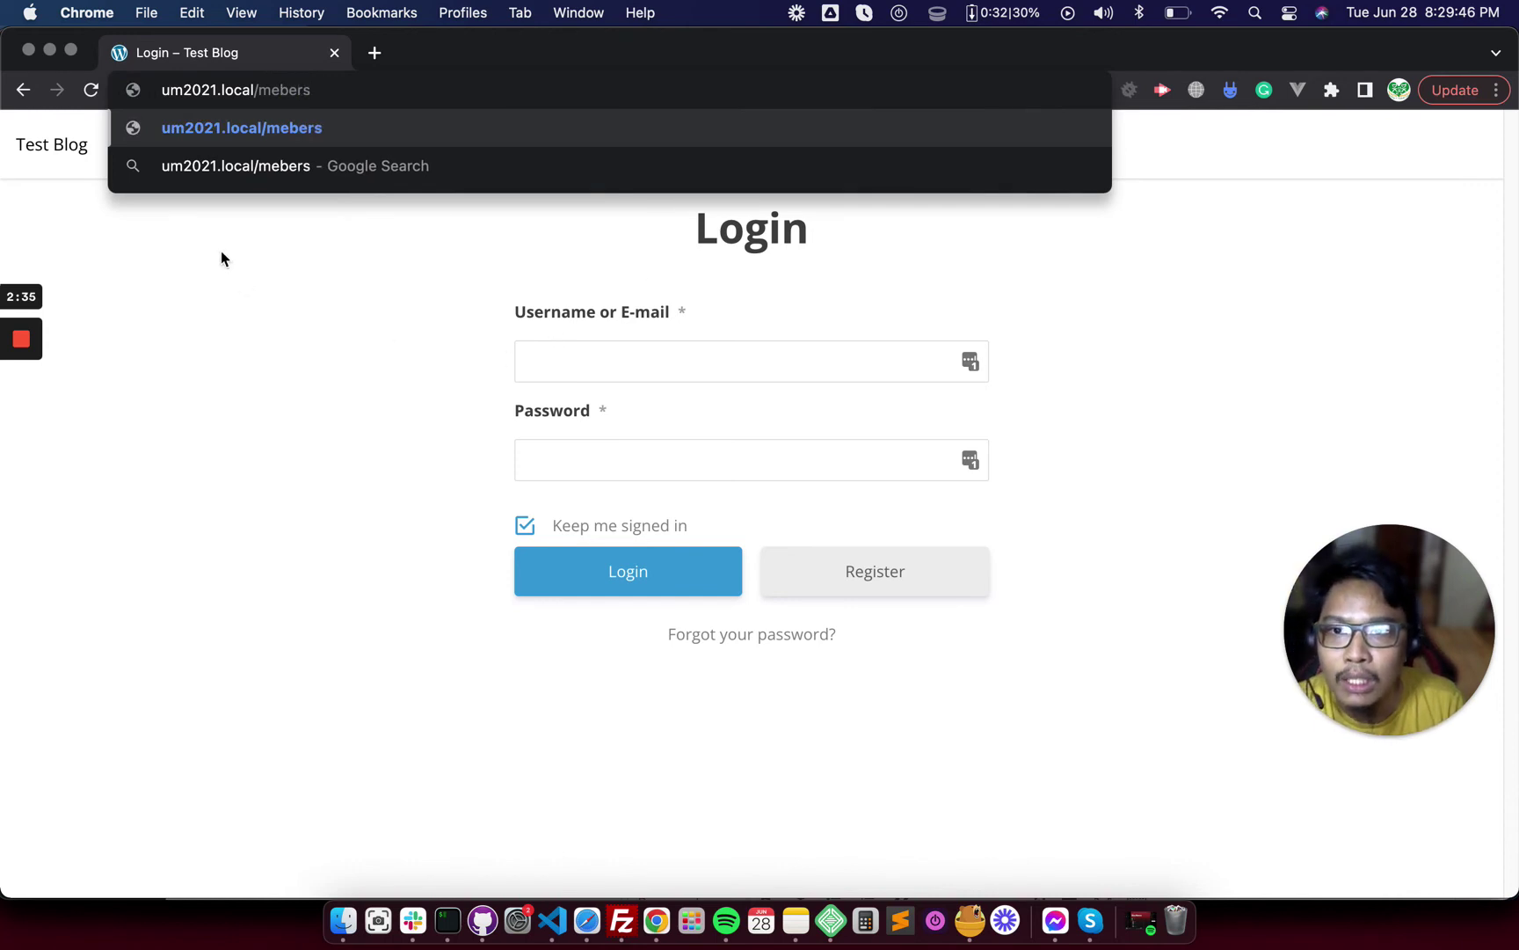
click(280, 90)
text(m)
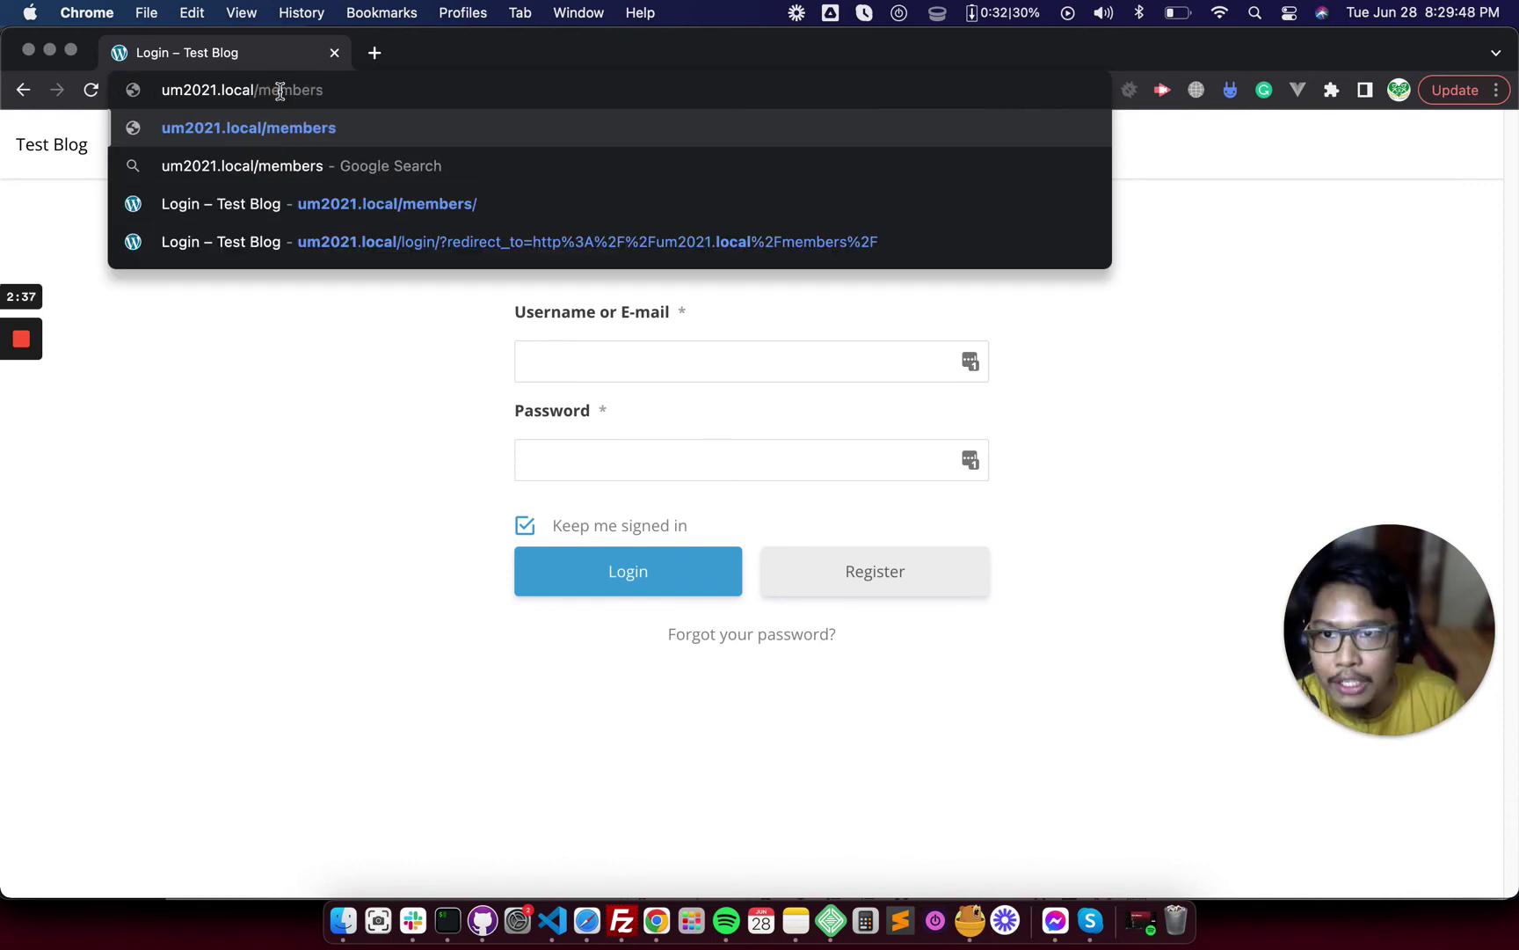
key(Return)
click(588, 921)
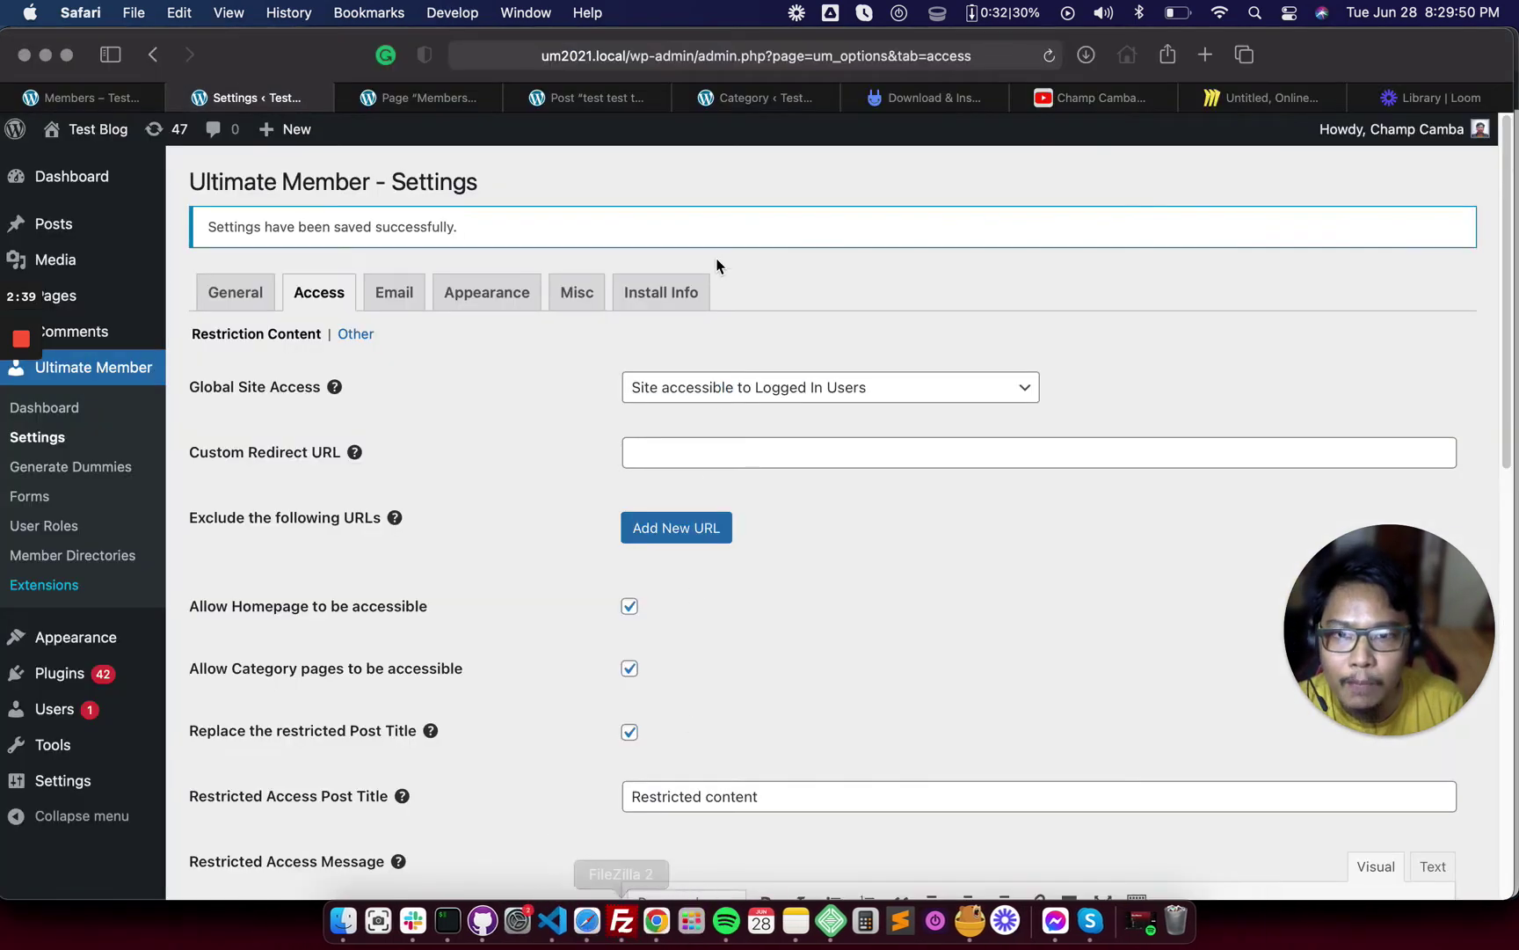
Switch the Members page's 'Who can access this post?' back to Everyone and update it
click(429, 97)
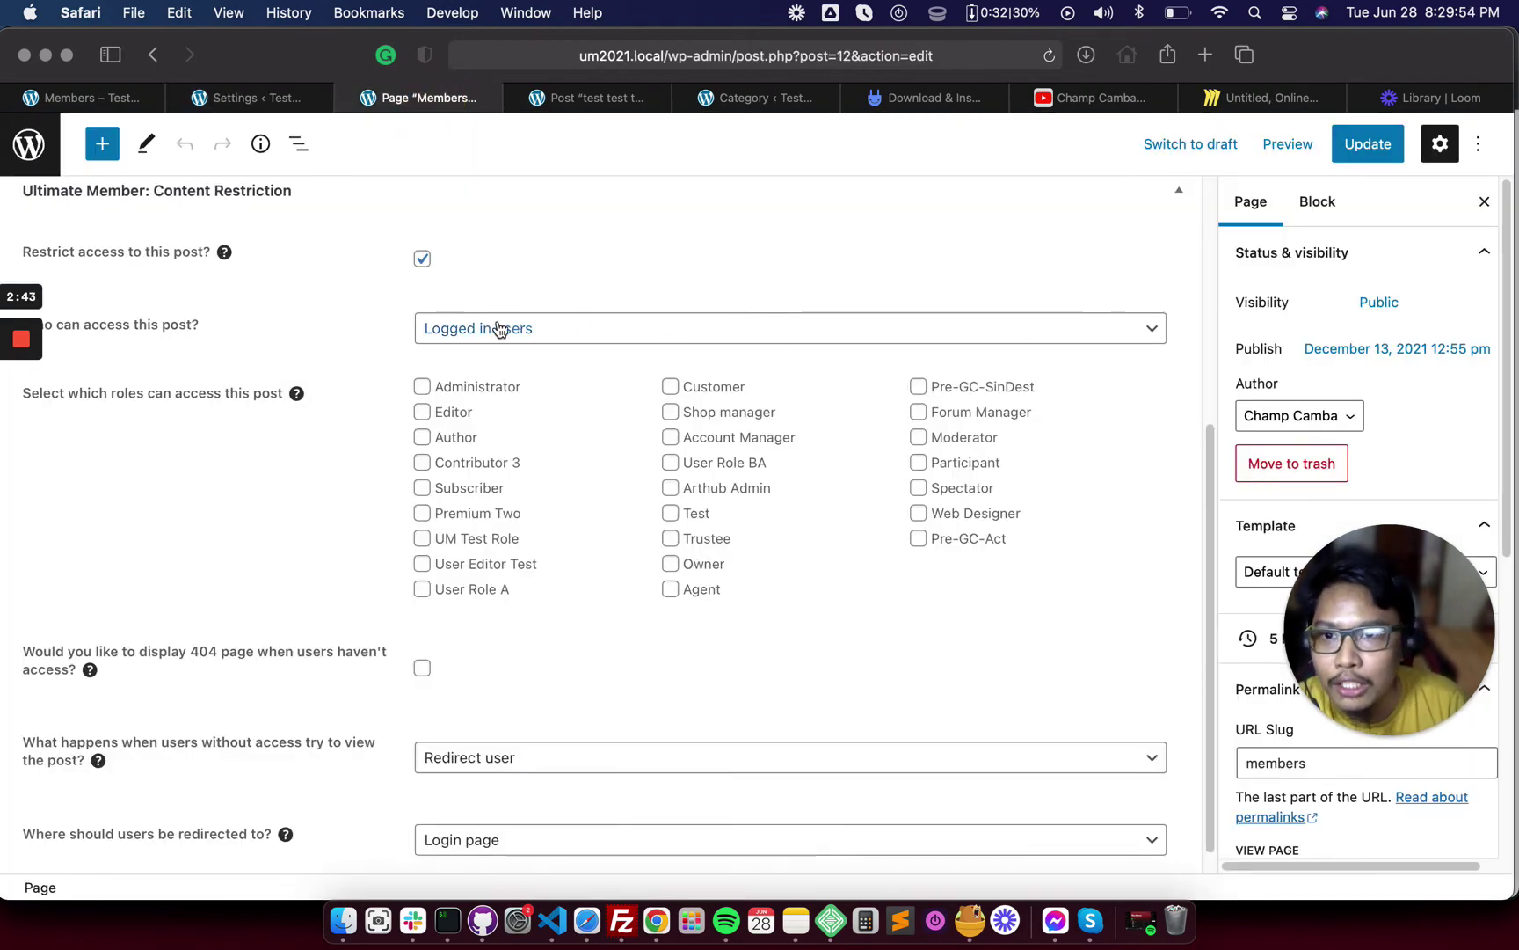
scroll(219, 326, up, 3)
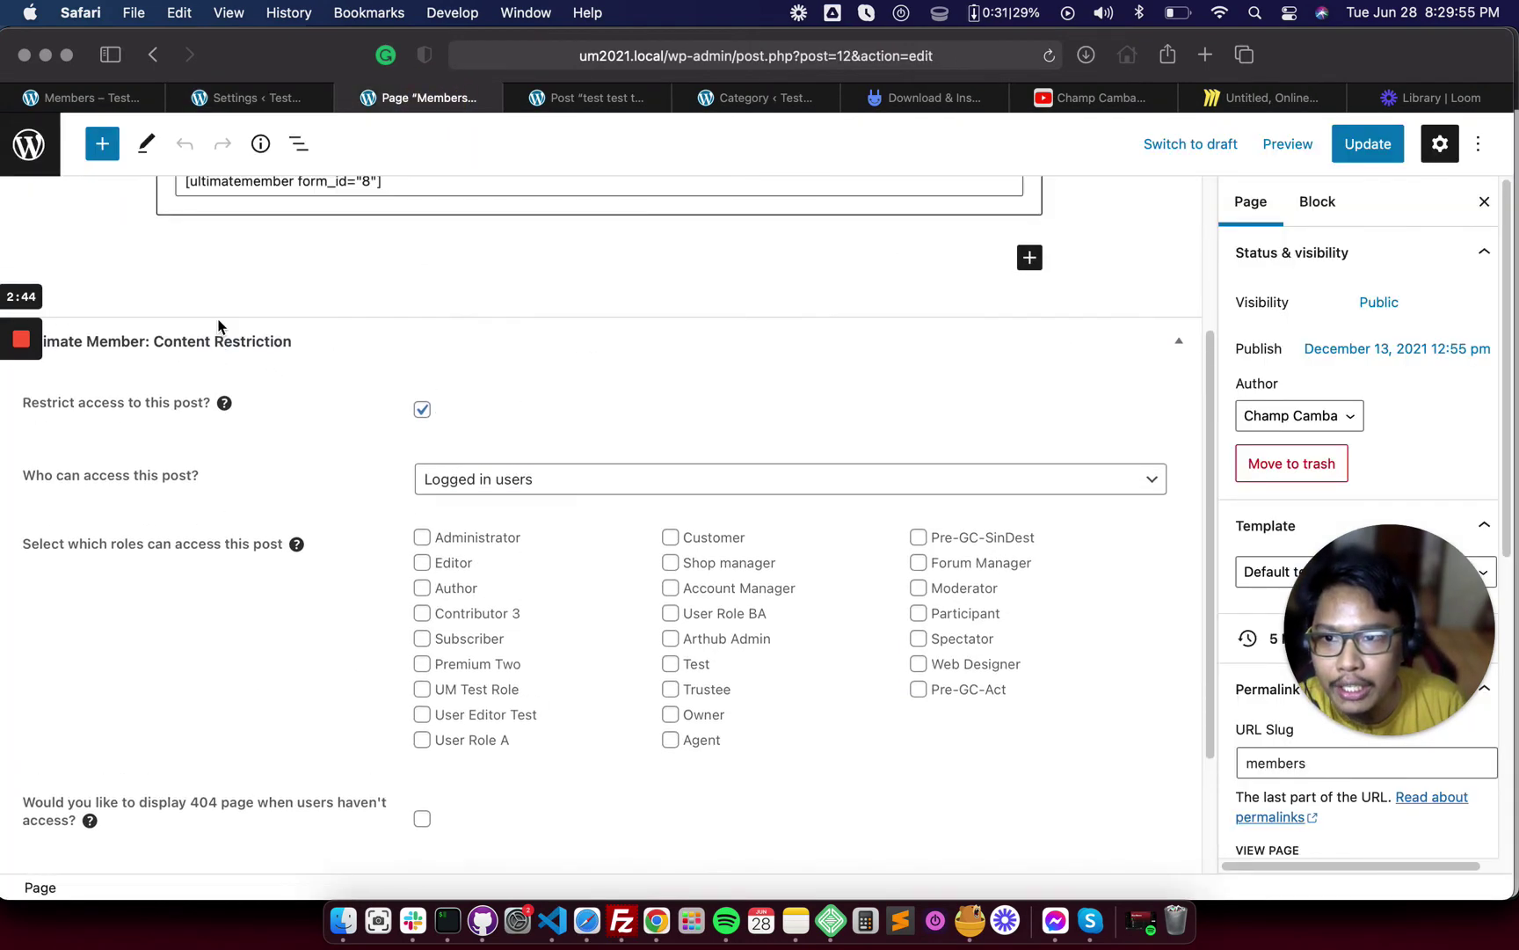
click(531, 480)
click(555, 427)
scroll(554, 427, up, 5)
click(1368, 143)
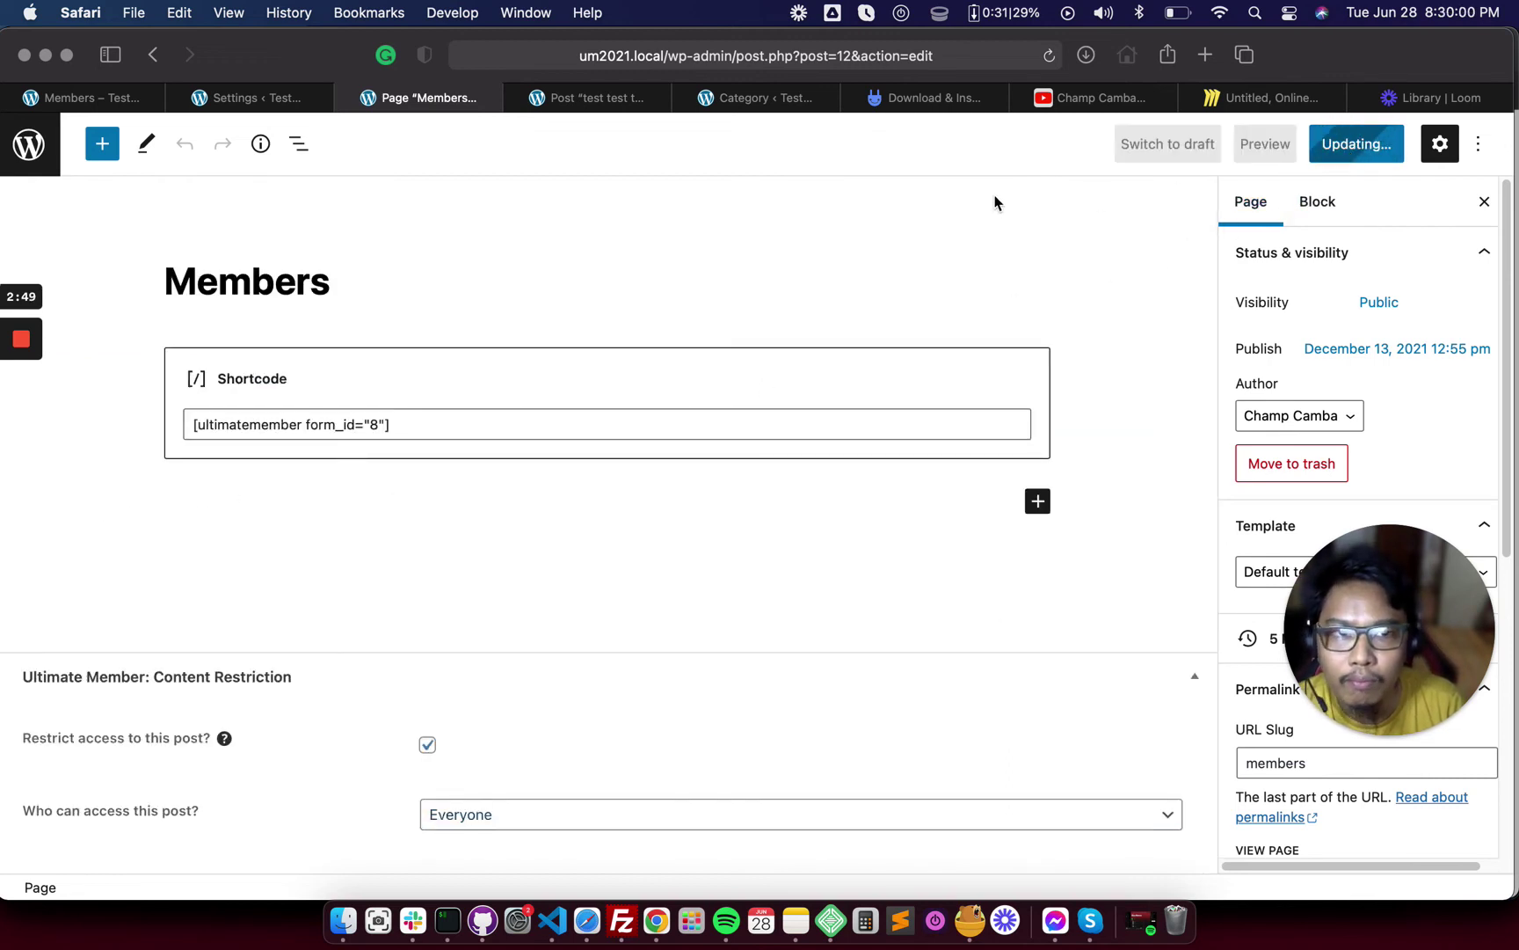
click(658, 919)
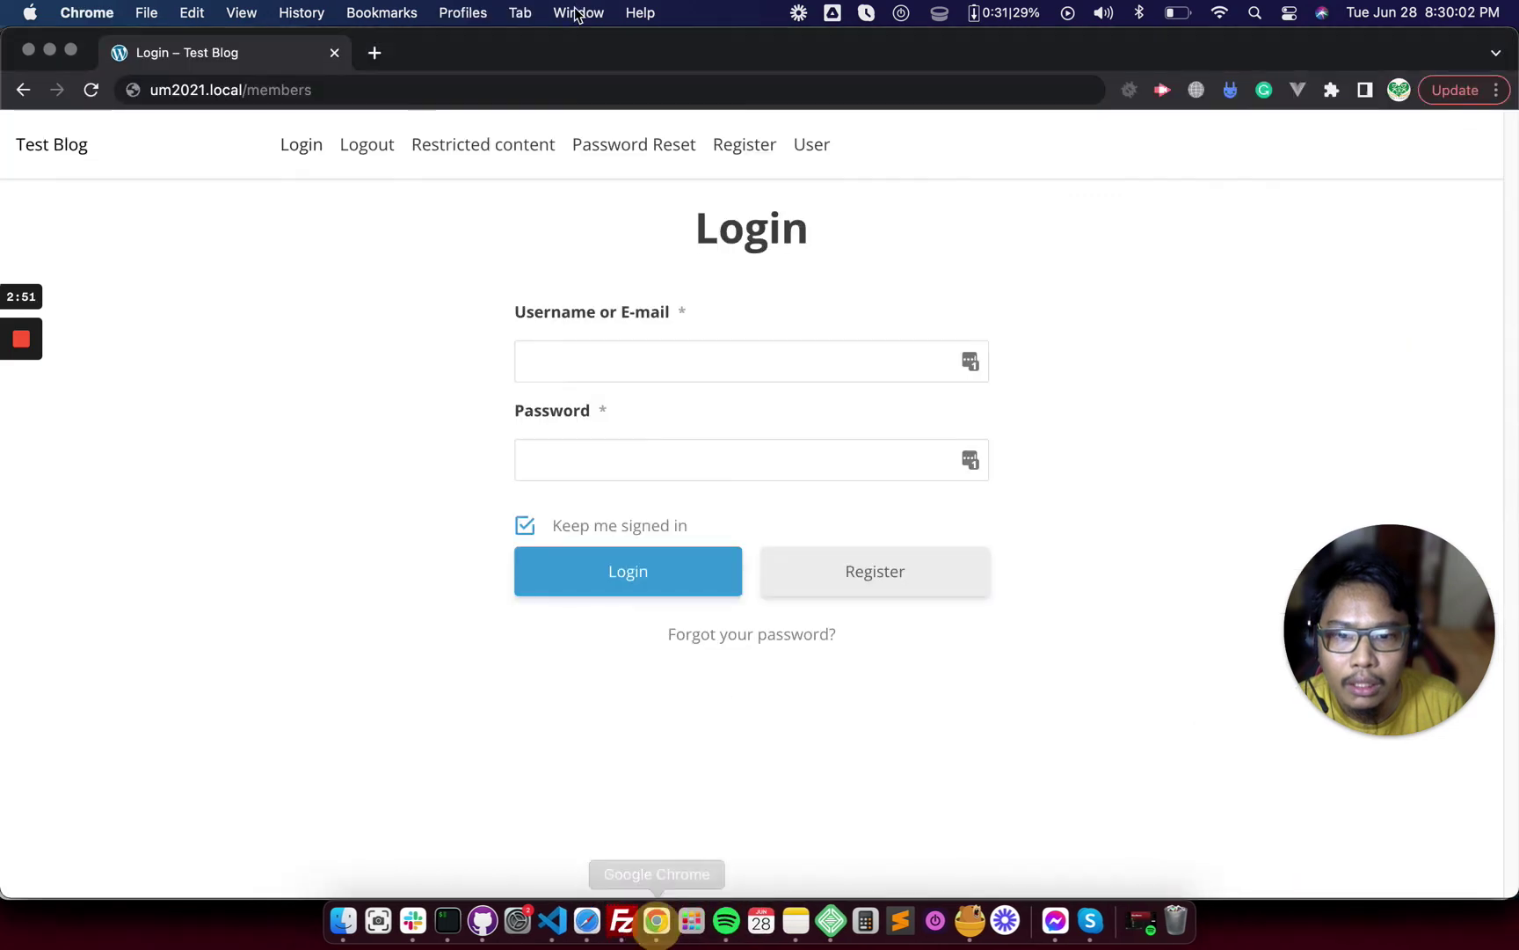
Reload um2021.local/members in Chrome and scroll through the now-visible member cards
click(517, 90)
key(Return)
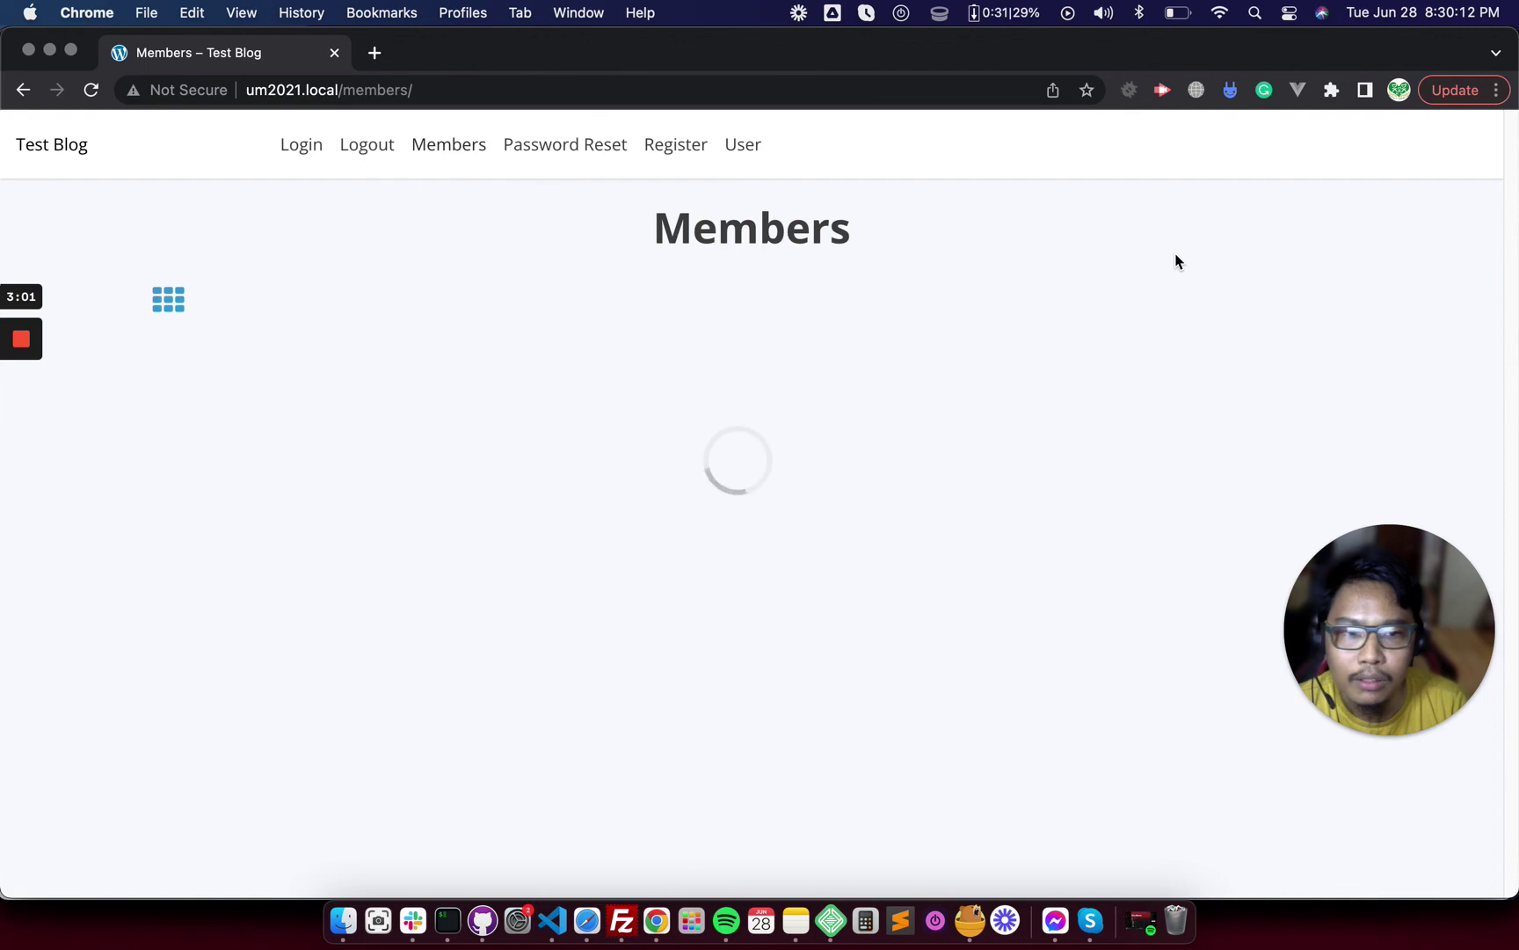
scroll(1180, 261, down, 8)
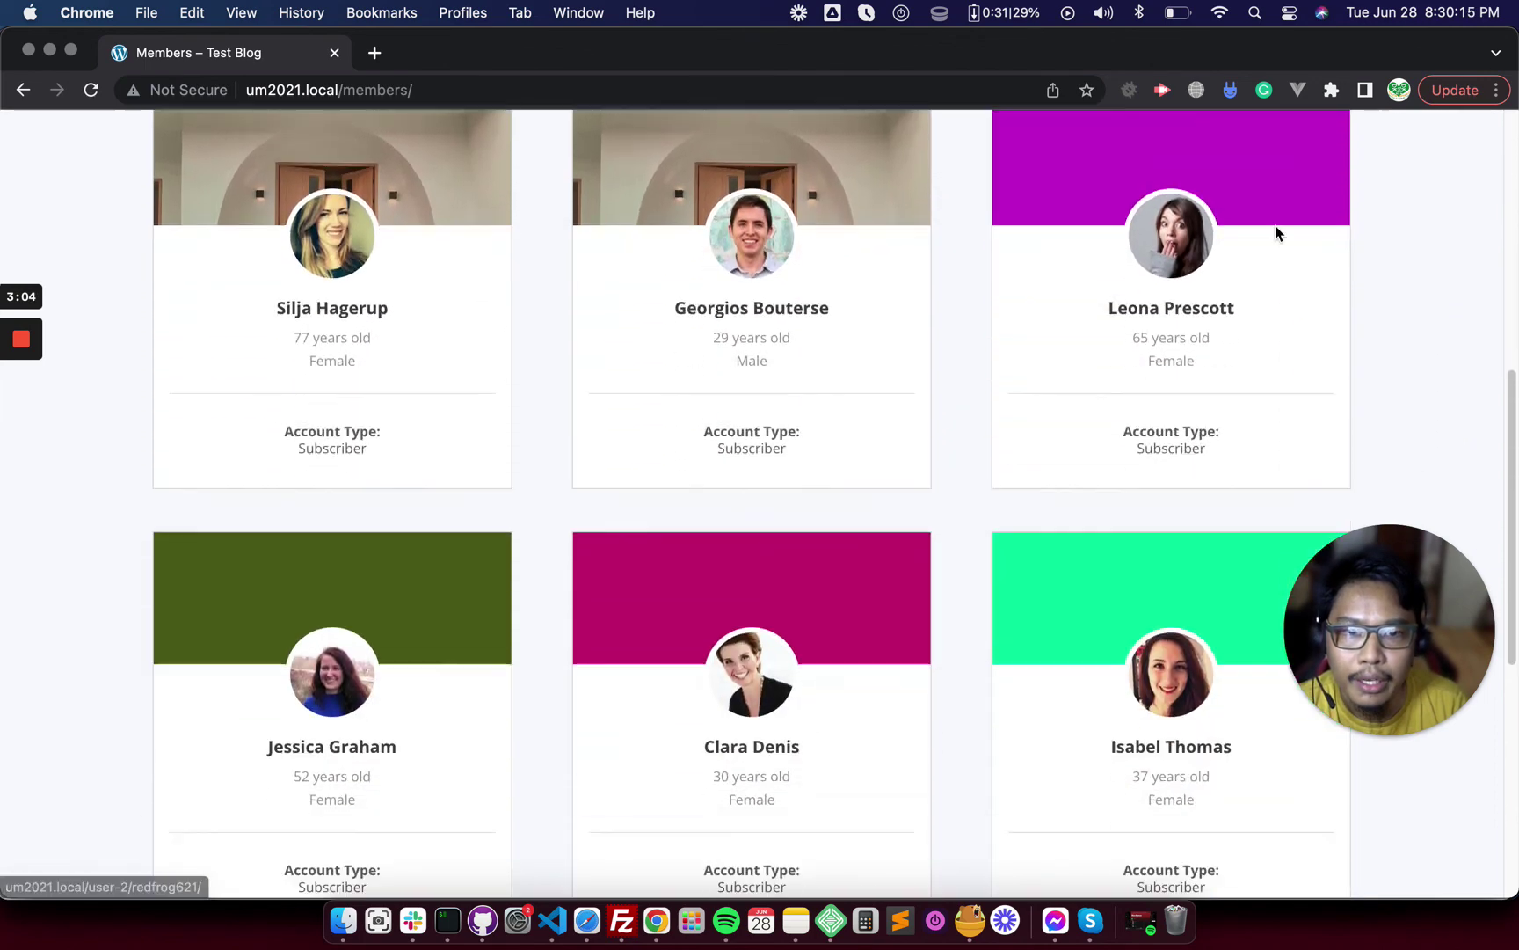
click(563, 920)
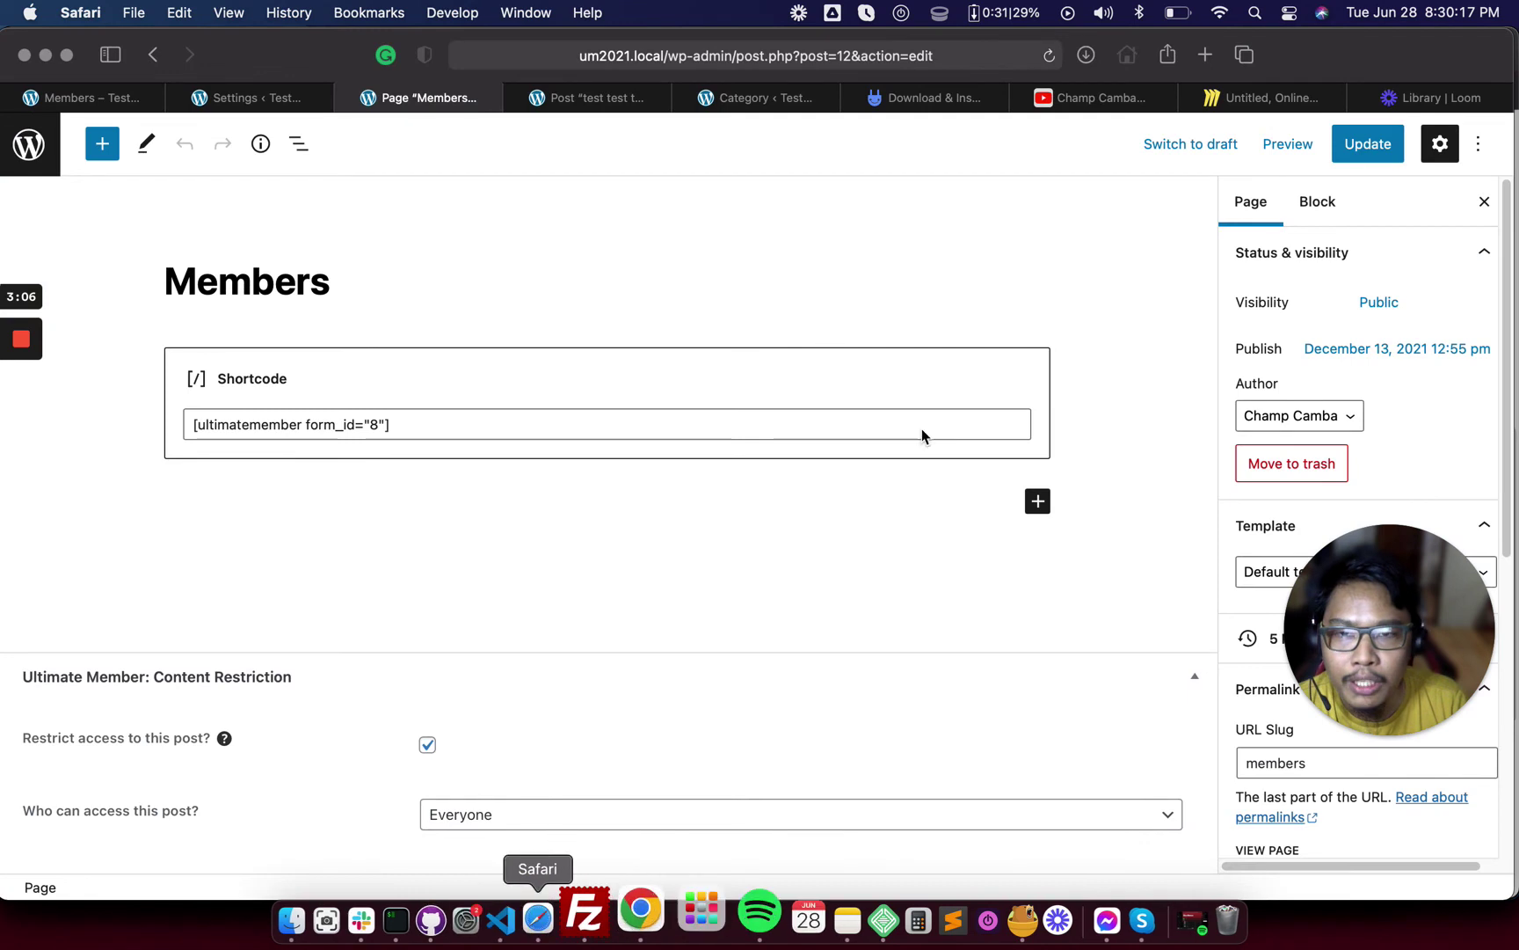